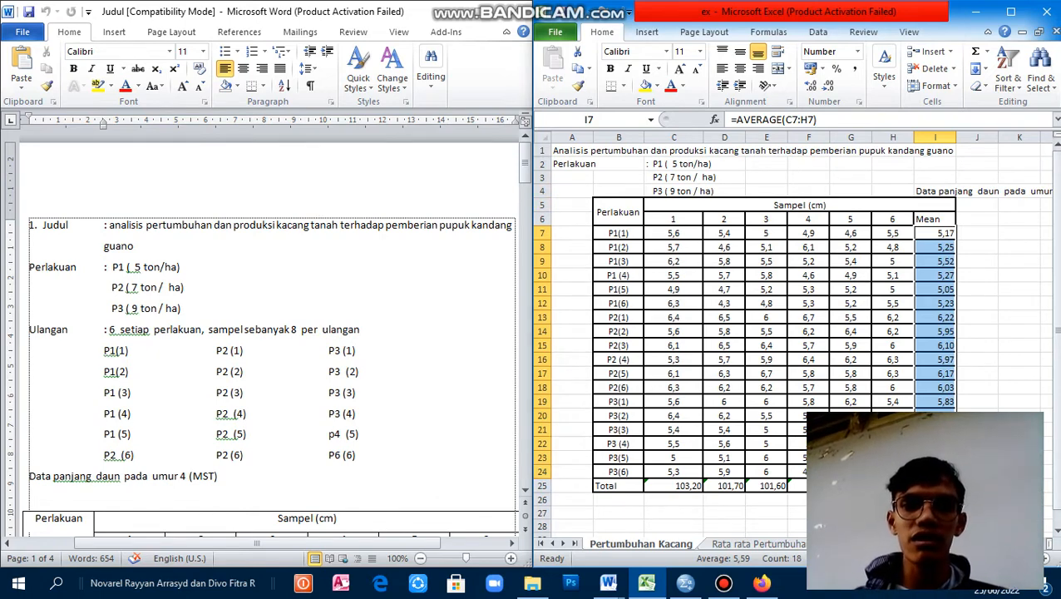
left_click_drag(525, 158, 525, 161)
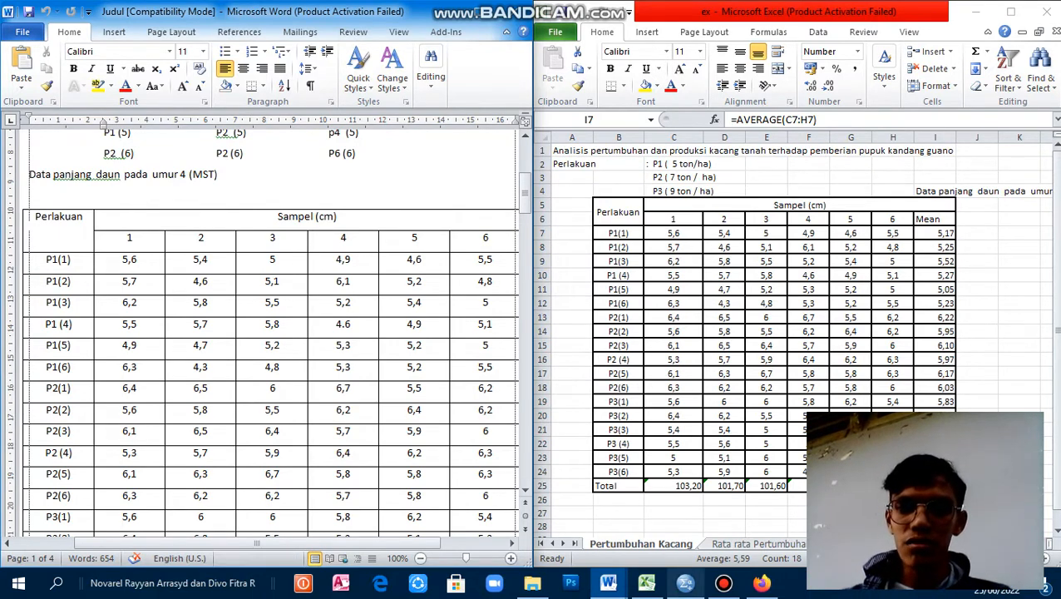
left_click(685, 583)
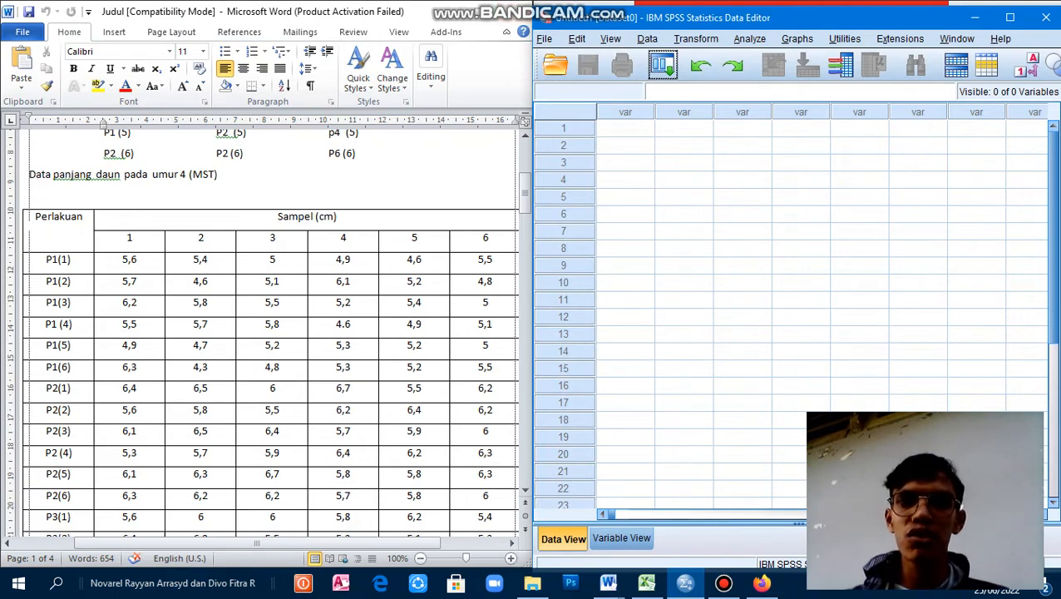
key("alt+f")
key("Right")
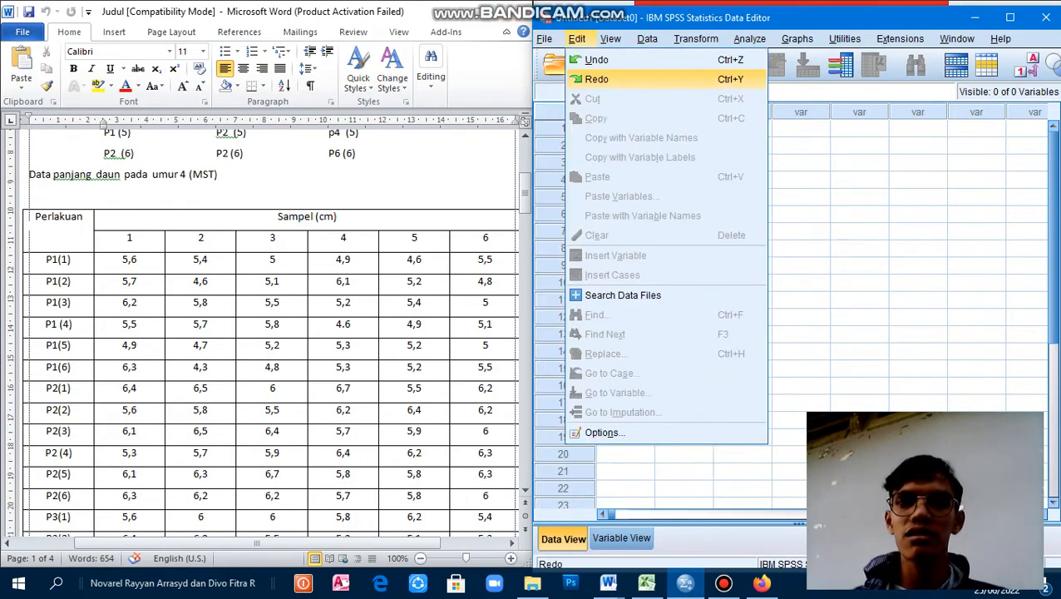
key("Left")
key("Down")
key("Down")
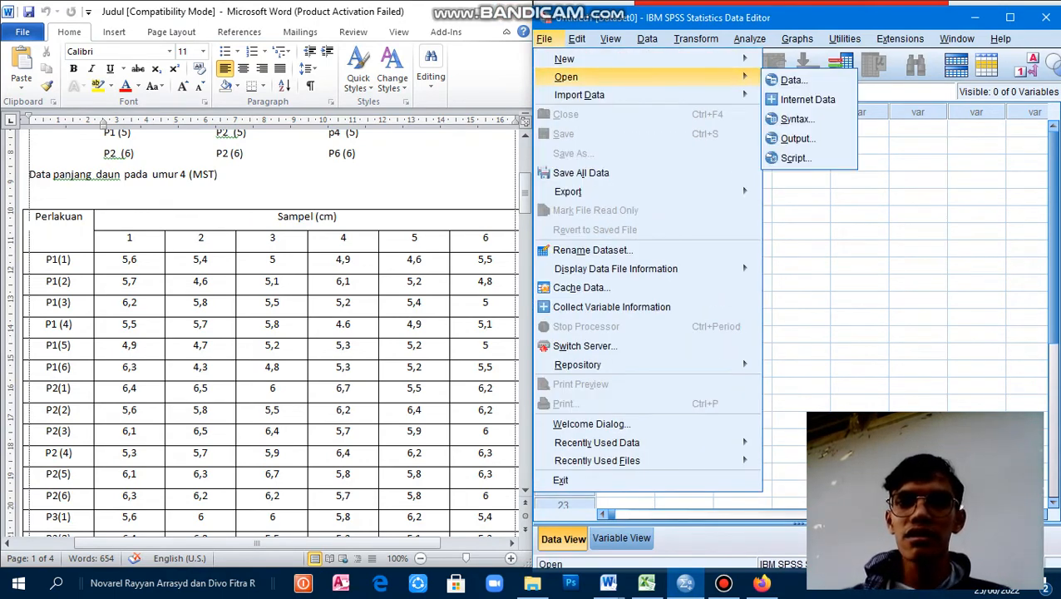
key("Down")
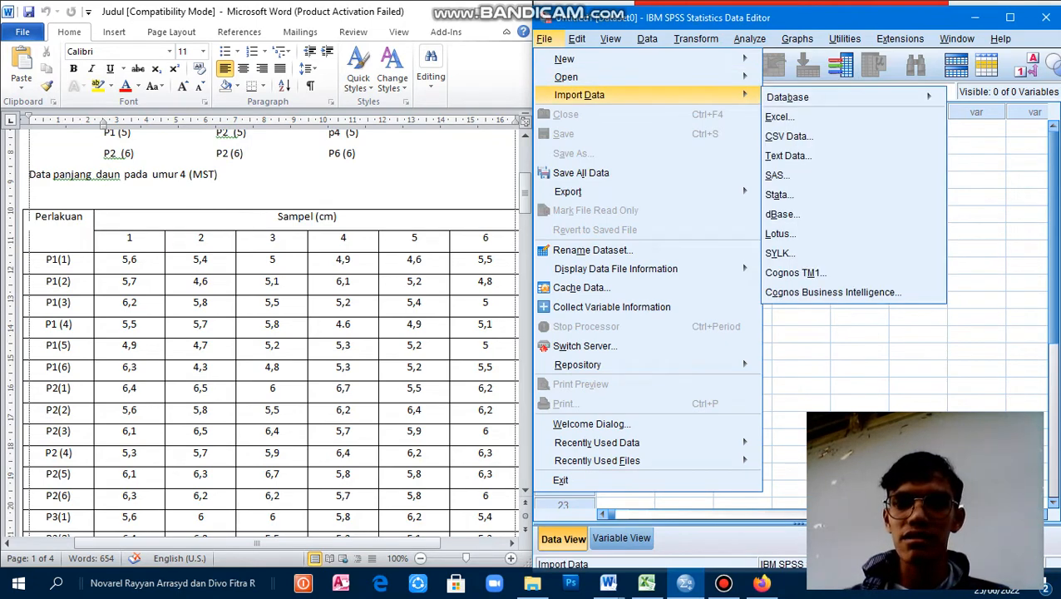
key("Escape")
Switch to Excel and view the Perlakuan and Hasil columns on the Rata rata Pertumbuhan worksheet.
key("alt+Tab")
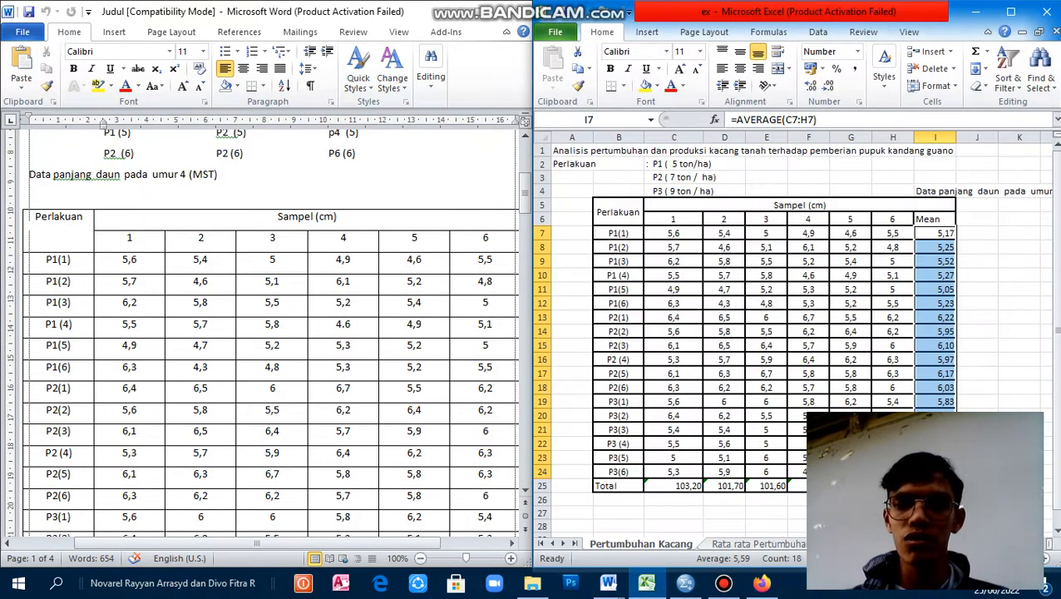
key("ctrl+Page_Down")
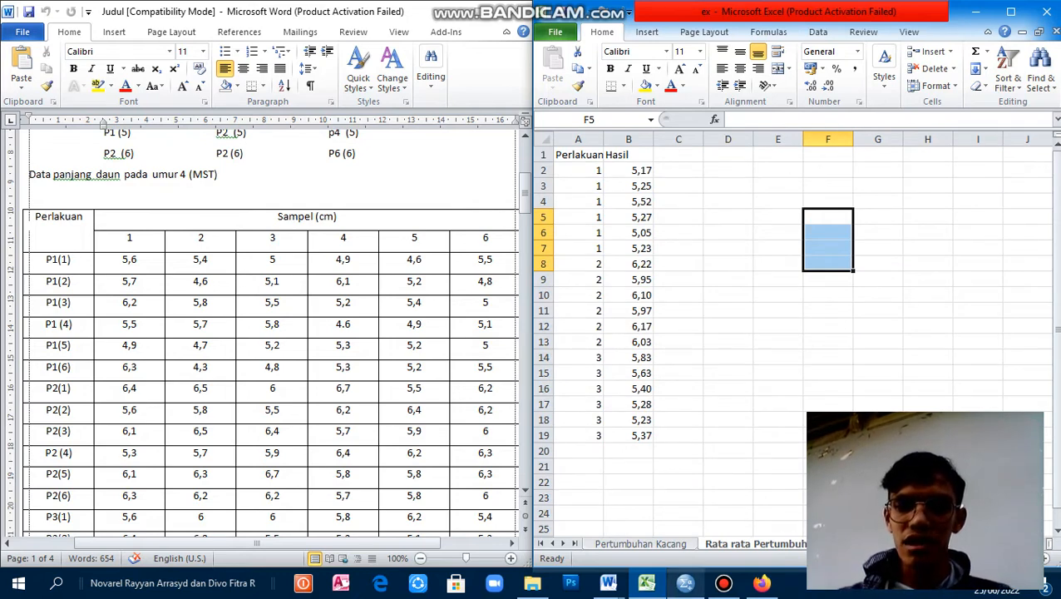
Switch to SPSS and open the Excel workbook ex.xlsx from the Desktop as a data source.
left_click(686, 583)
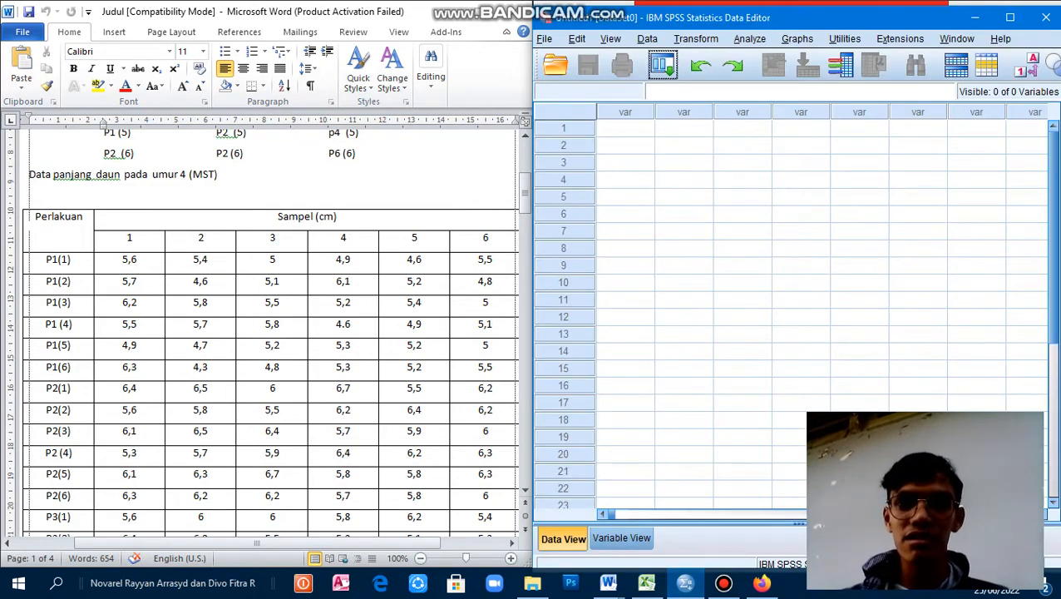
left_click(544, 38)
mouse_move(565, 76)
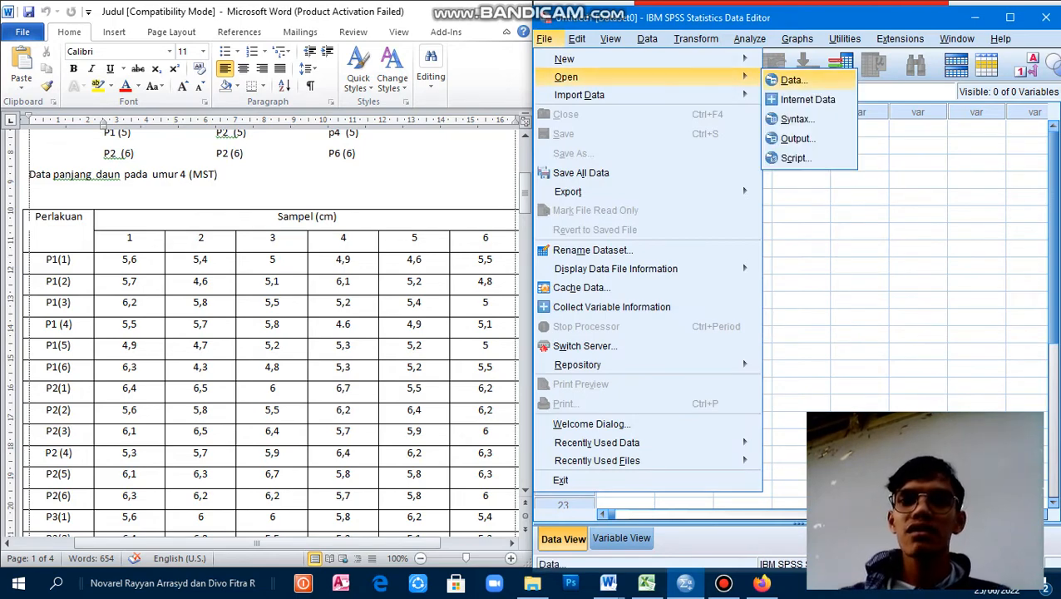
left_click(790, 80)
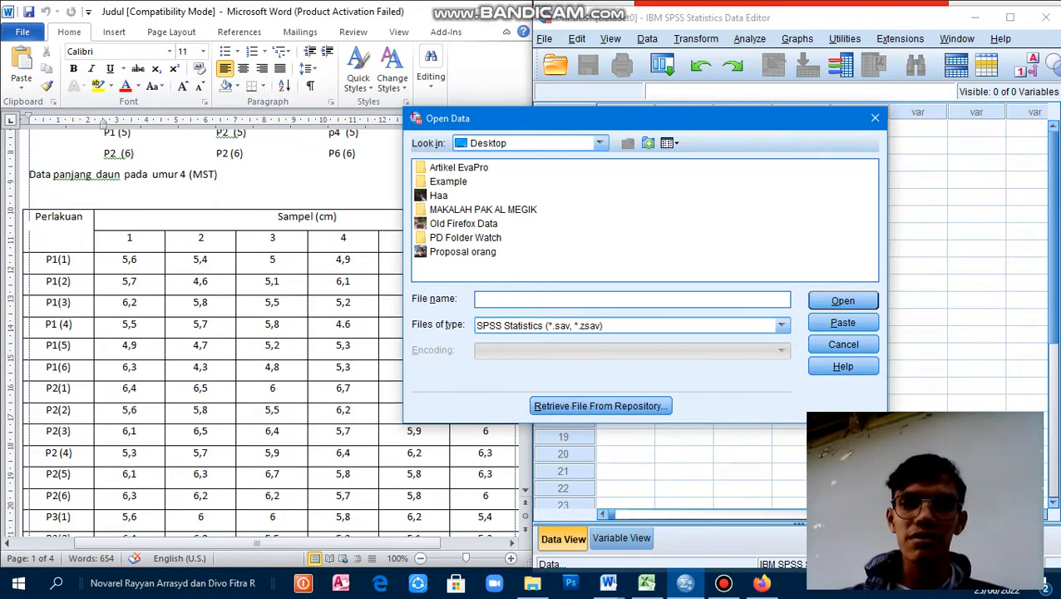
left_click(782, 325)
left_click(532, 370)
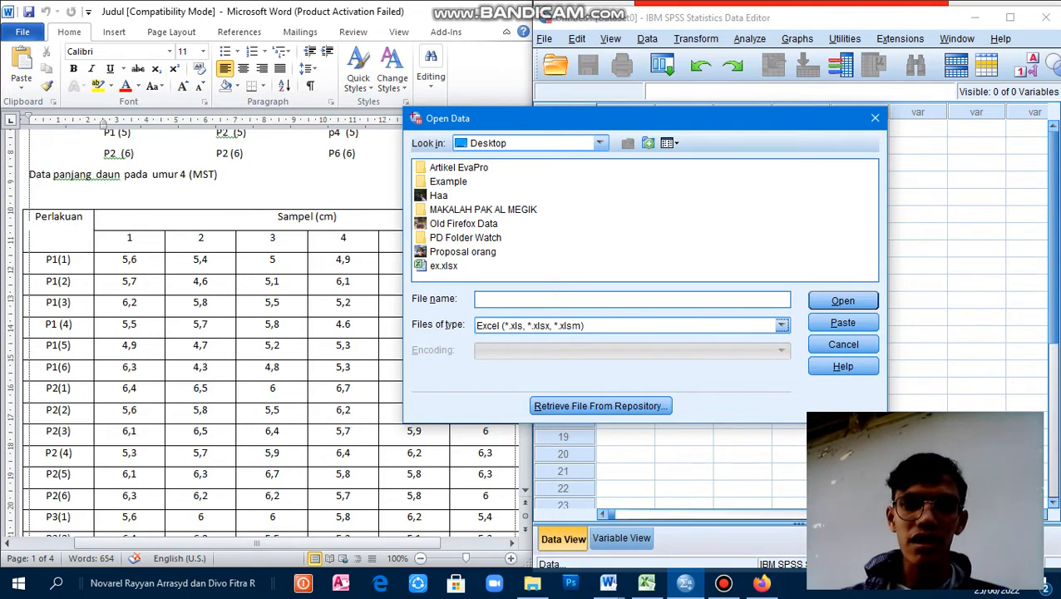
double_click(443, 266)
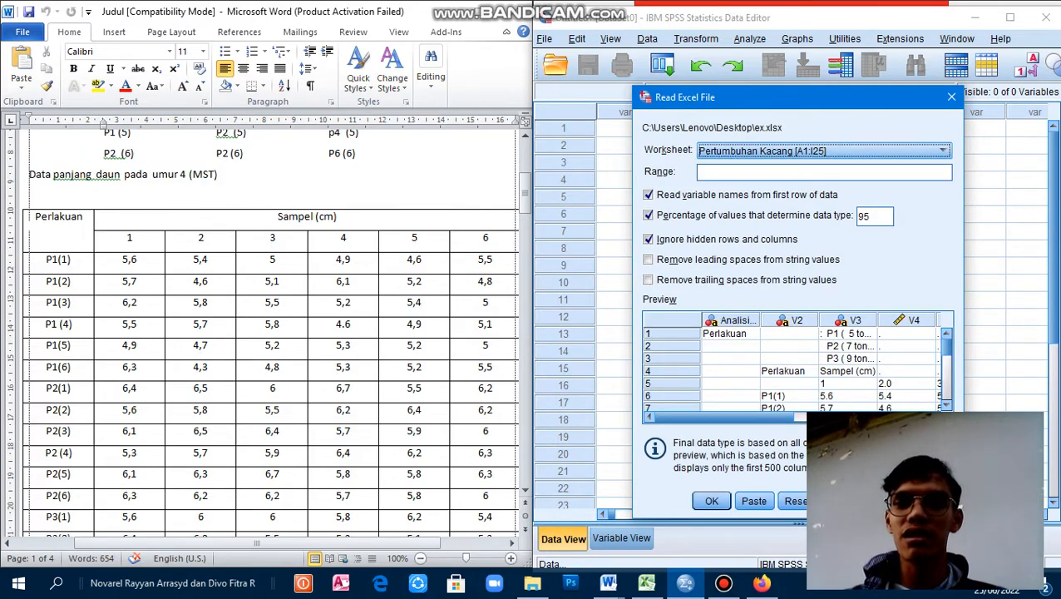
Import the Rata rata Pertumbuhan worksheet with its variable names, and close the output viewer without saving.
left_click(794, 152)
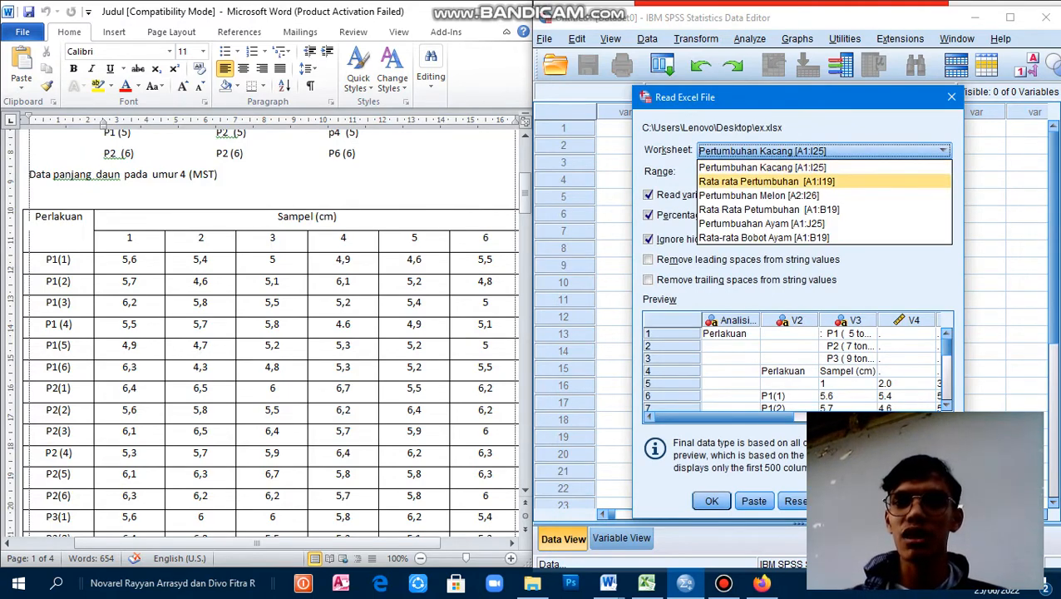
left_click(765, 181)
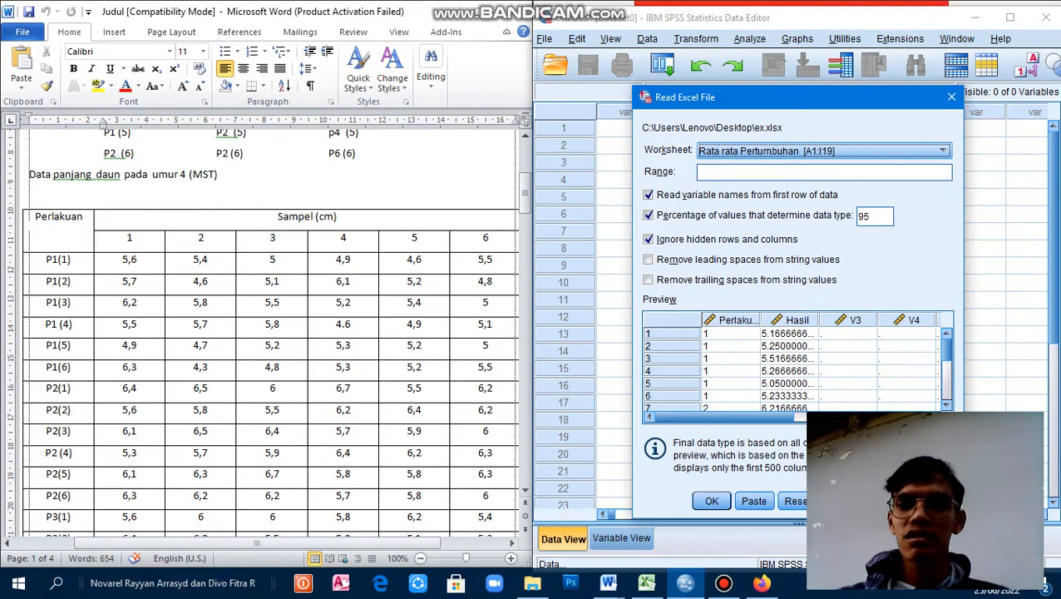
left_click(712, 501)
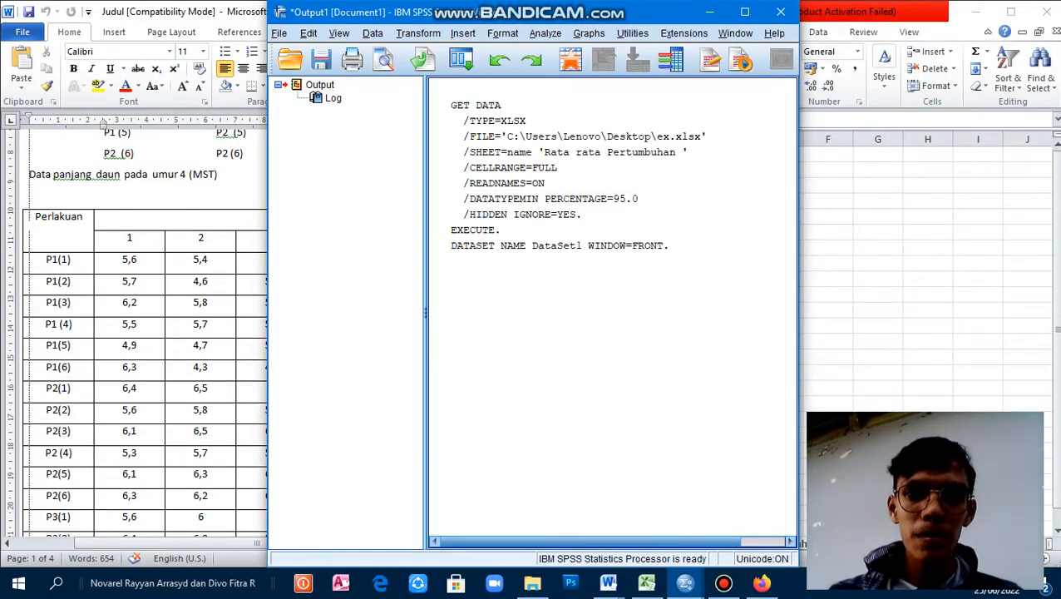
left_click(780, 11)
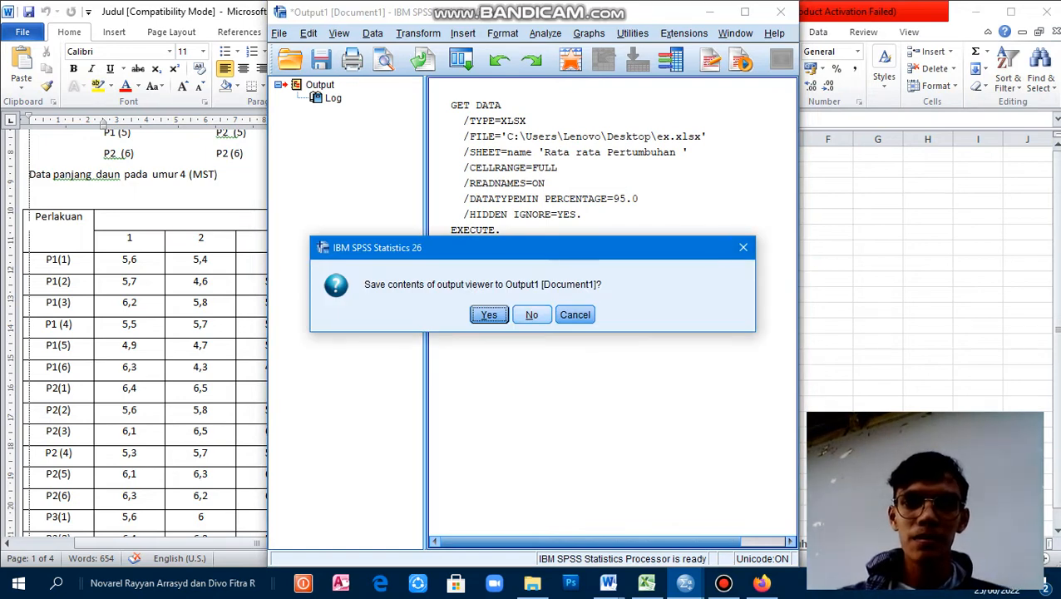
left_click(531, 314)
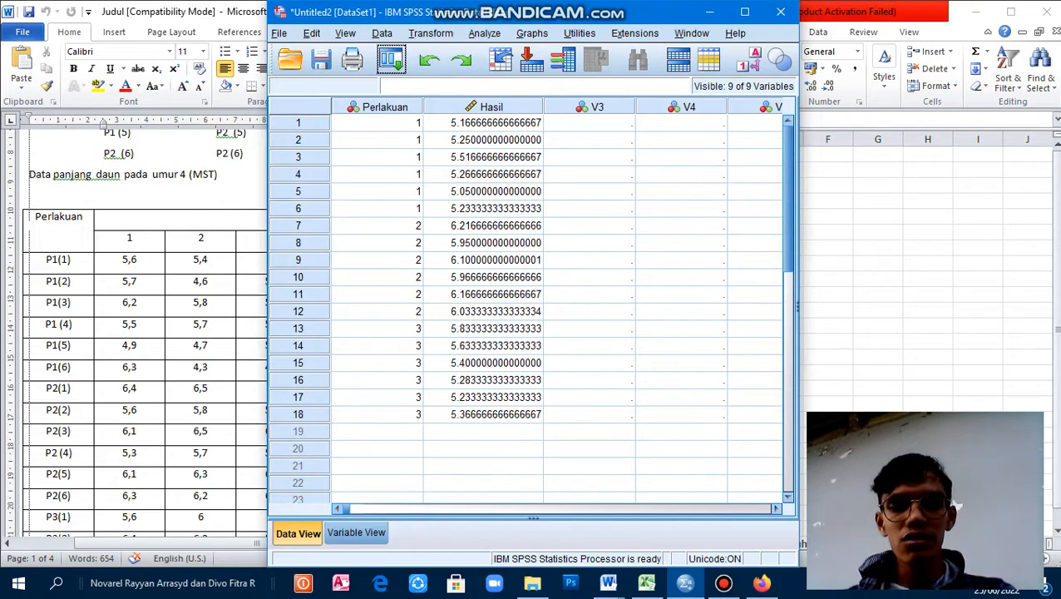
Delete the empty variables V3 through V9 from the dataset and return to the data view.
left_click(356, 533)
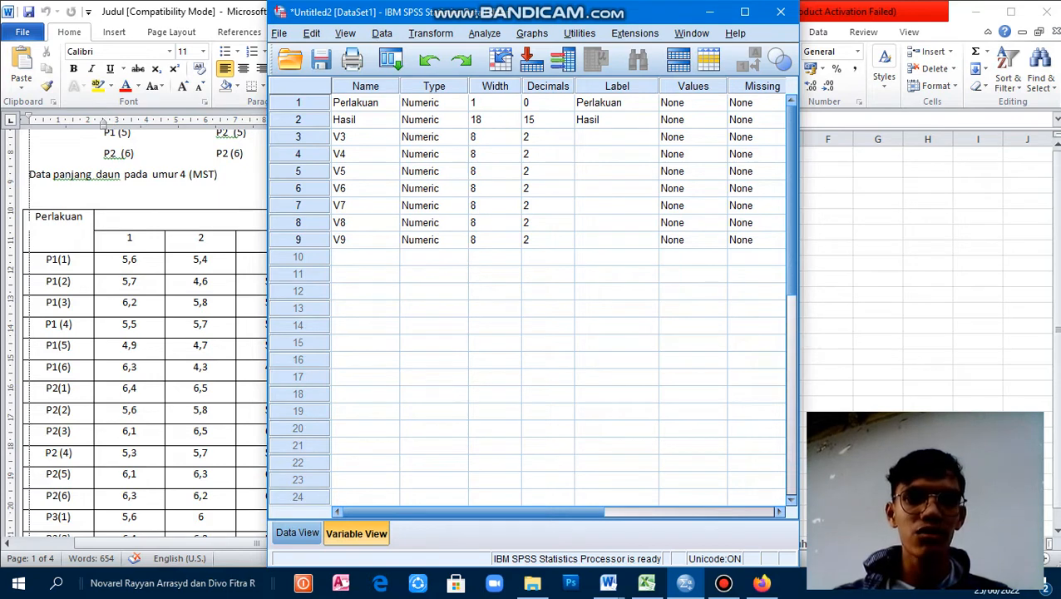
left_click(299, 137)
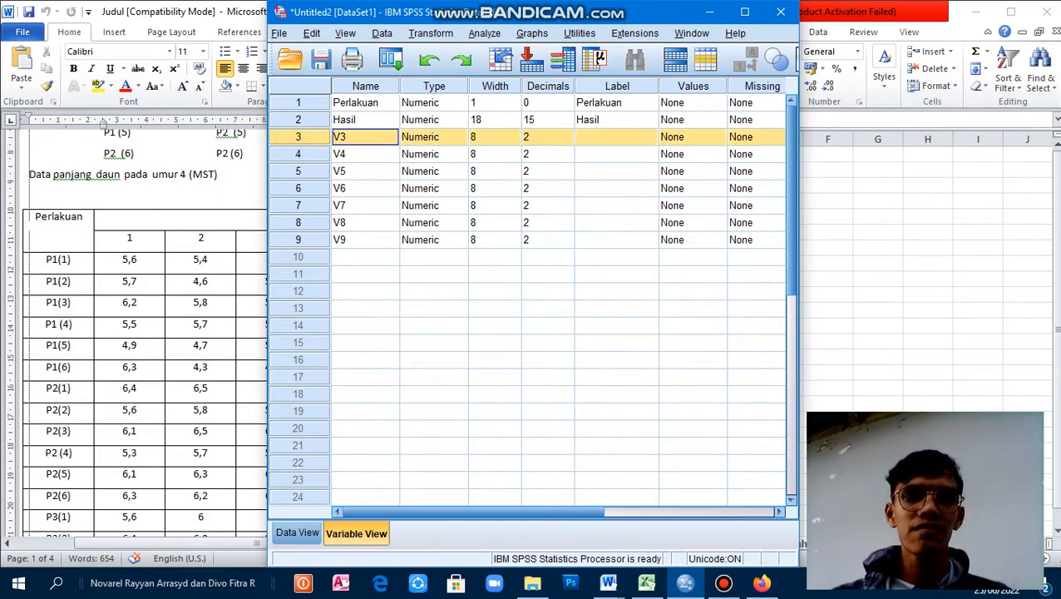
key("shift+Down")
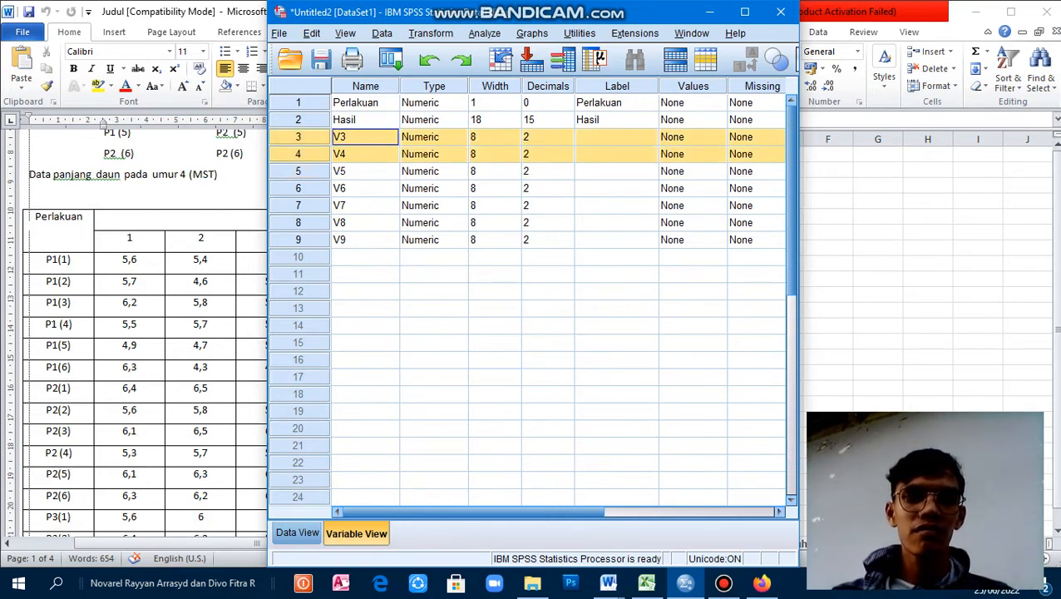
key("shift+Down")
key("shift+Down")
key("shift+Down")
key("shift+Down")
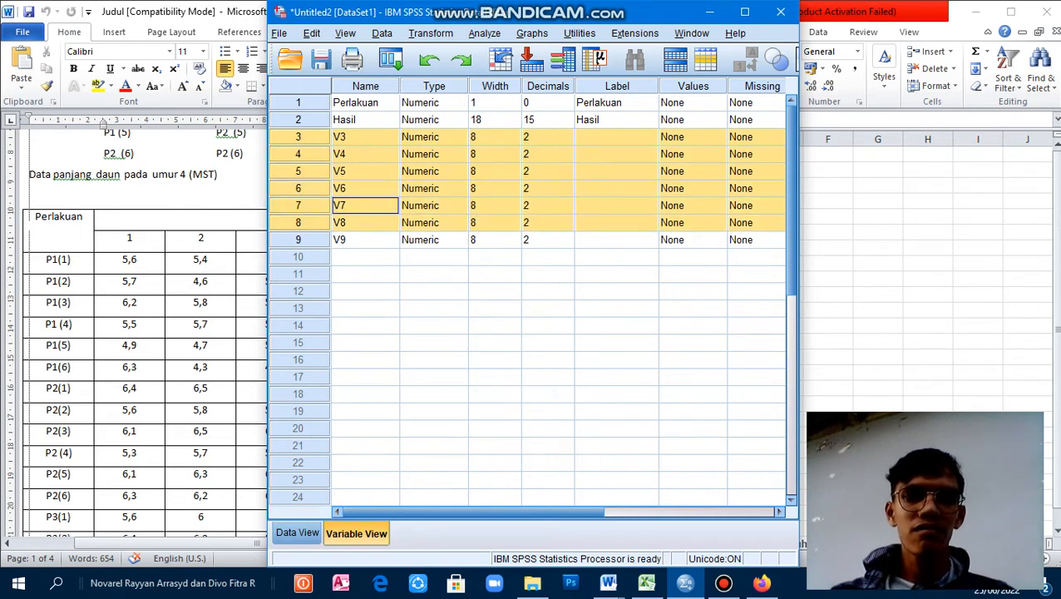
key("shift+Down")
key("shift+F10")
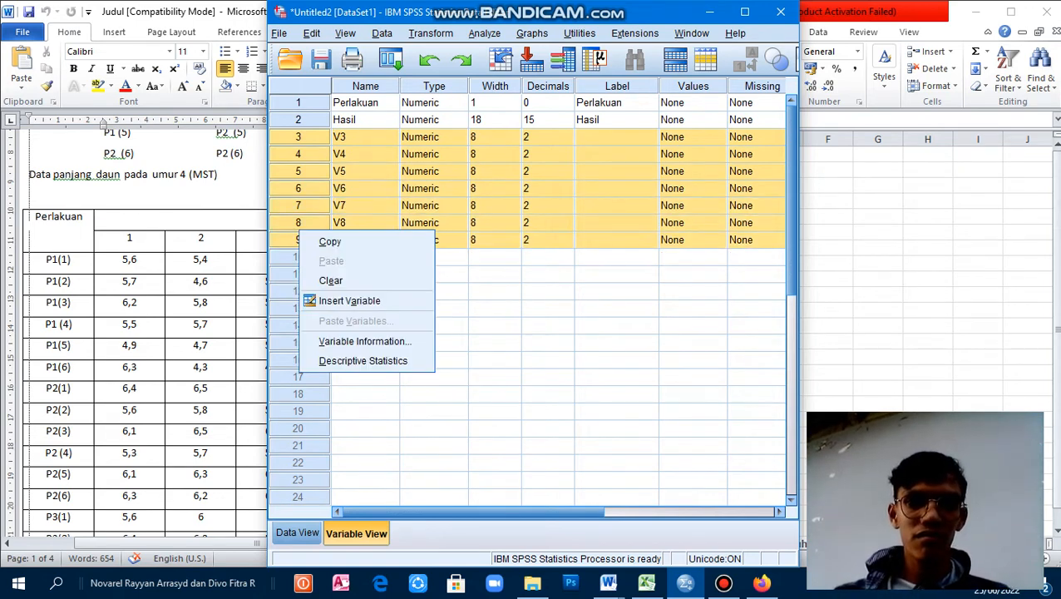
key("Down")
key("Down")
key("Return")
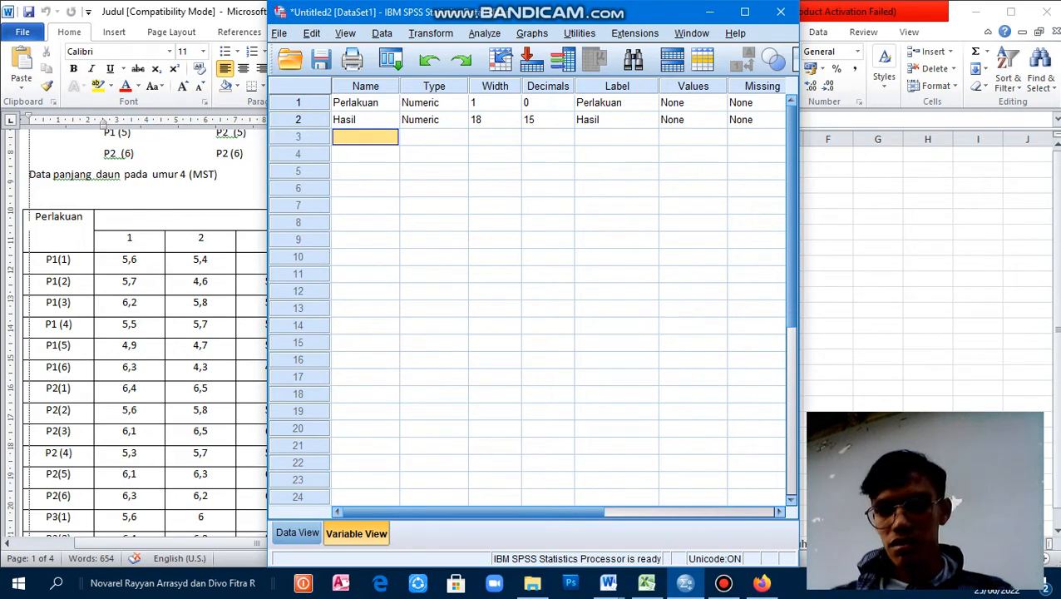
left_click(297, 532)
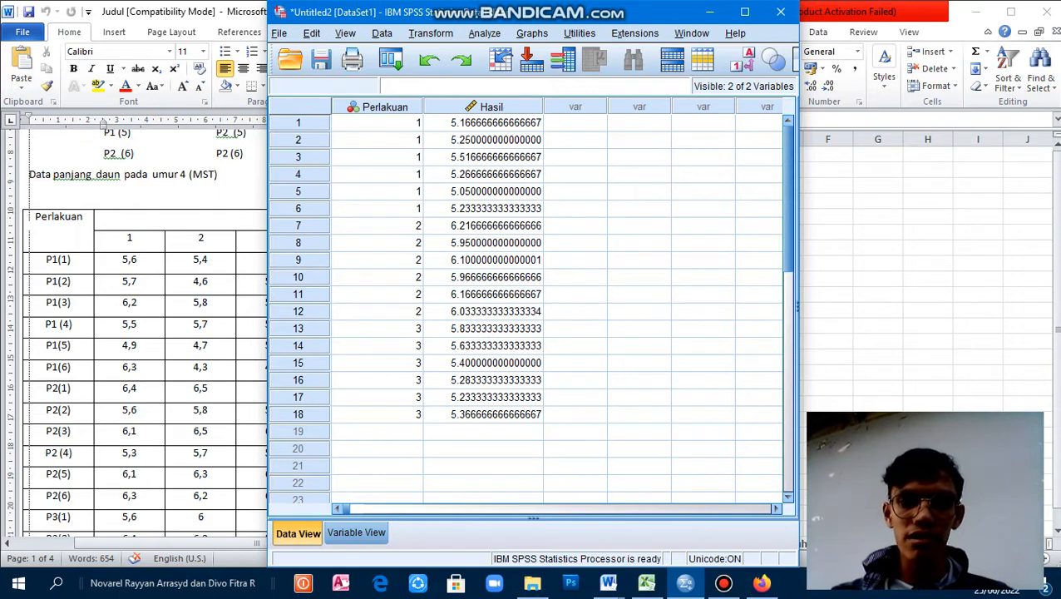
Set the Hasil variable to 2 decimals and return to the data view.
left_click(356, 533)
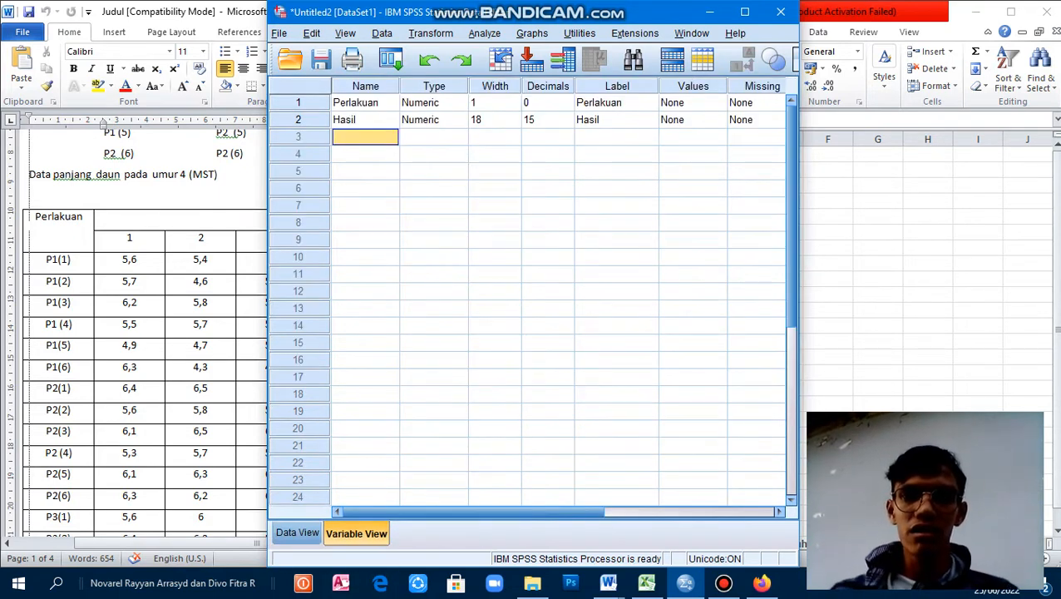
left_click(547, 119)
left_click(567, 124)
left_click(567, 124)
left_click(567, 124)
left_click(568, 124)
left_click(567, 123)
left_click(567, 124)
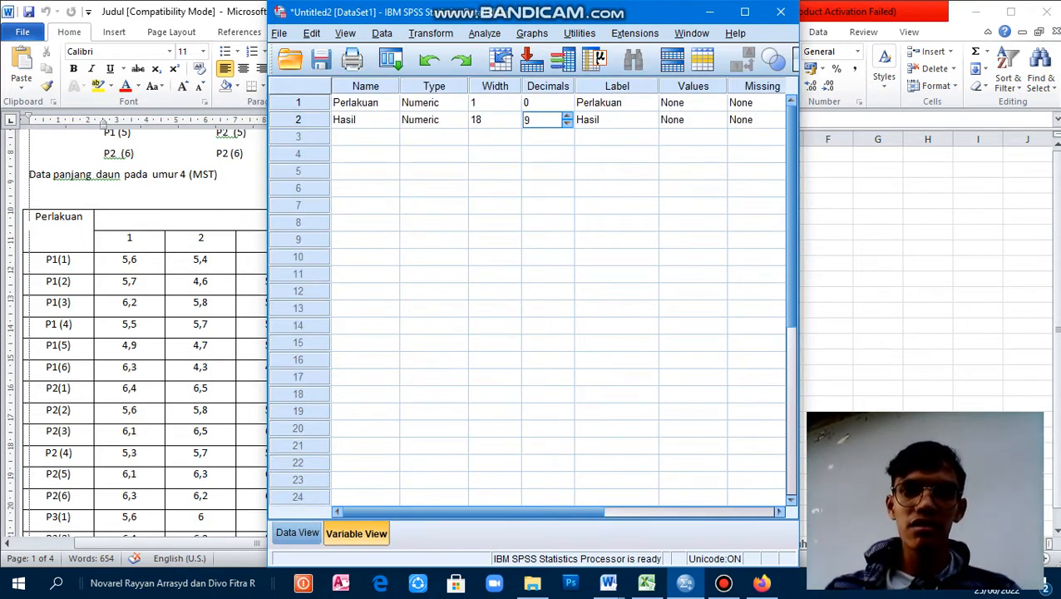
left_click(568, 124)
left_click(568, 124)
left_click(567, 124)
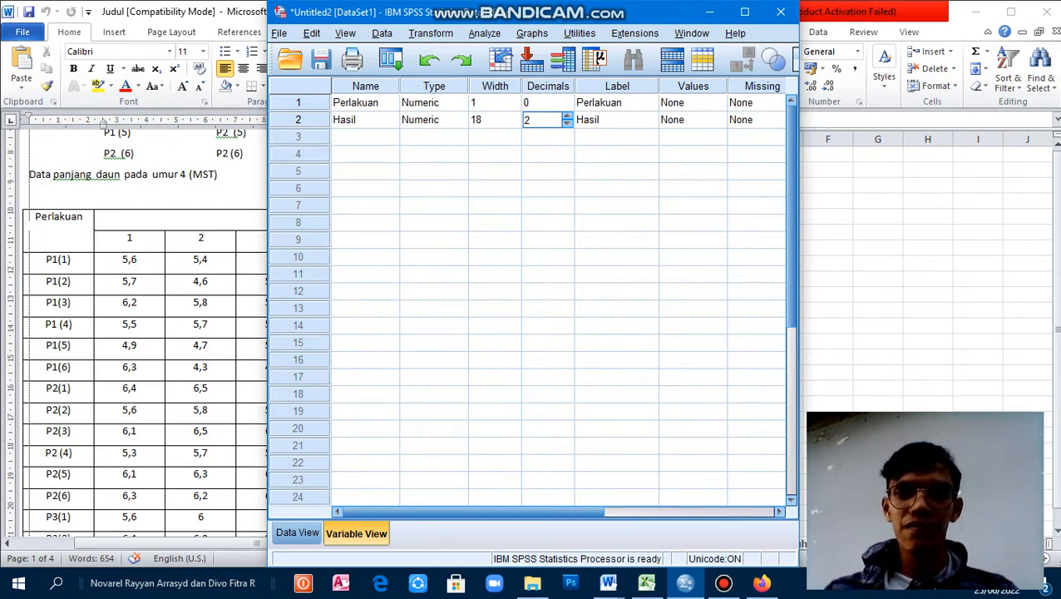
left_click(297, 534)
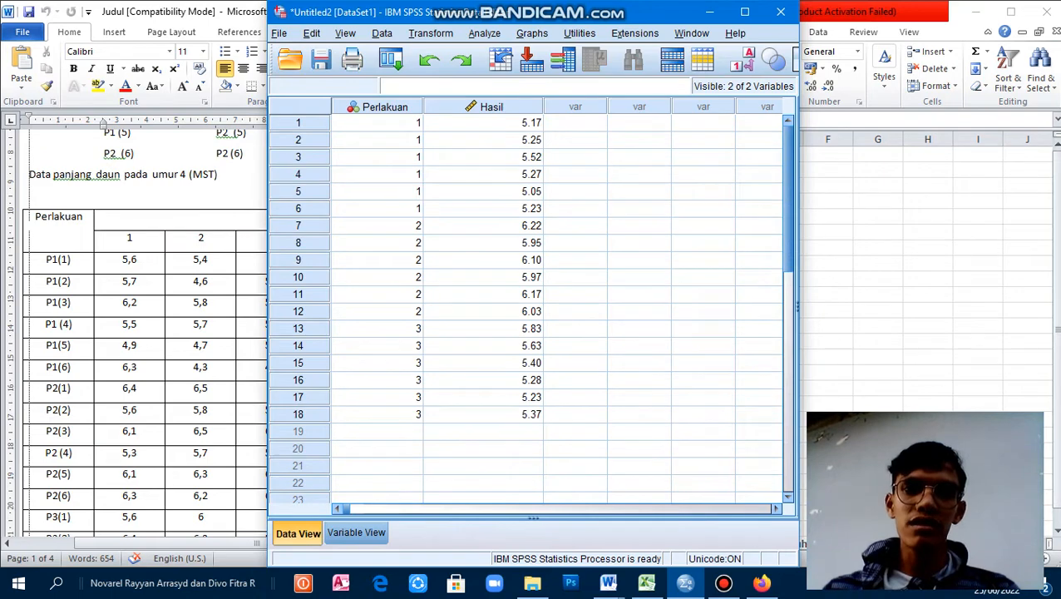
Start an Explore analysis with Hasil as the dependent variable and Perlakuan as the factor.
left_click(484, 32)
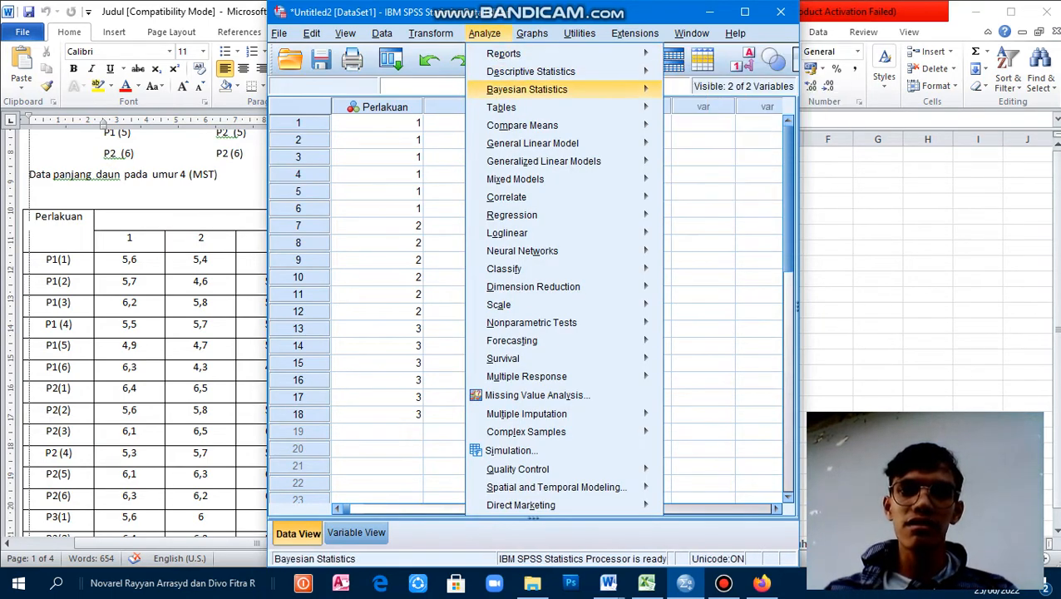
mouse_move(533, 72)
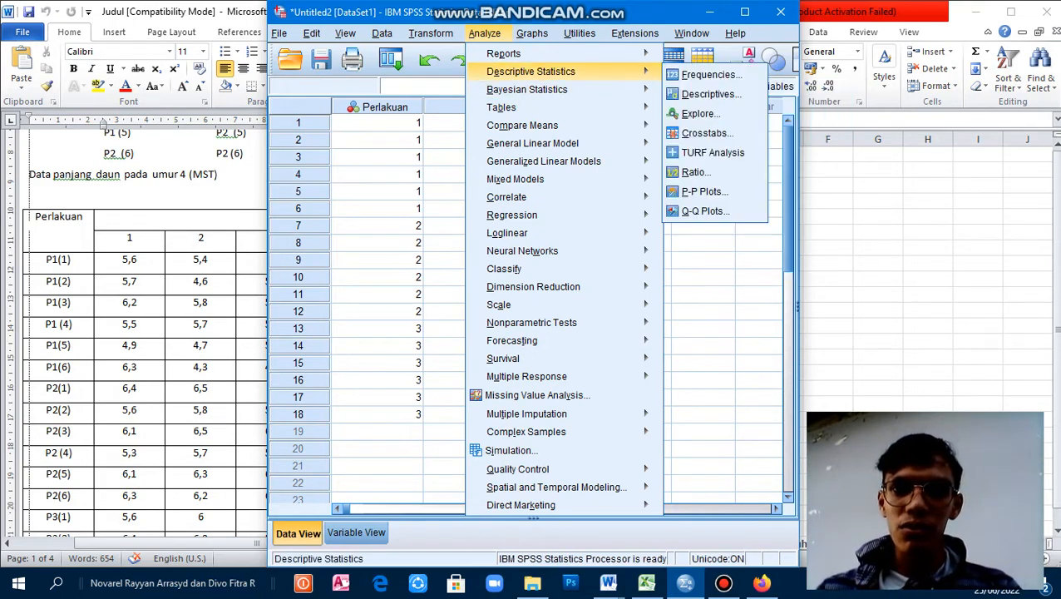
left_click(699, 114)
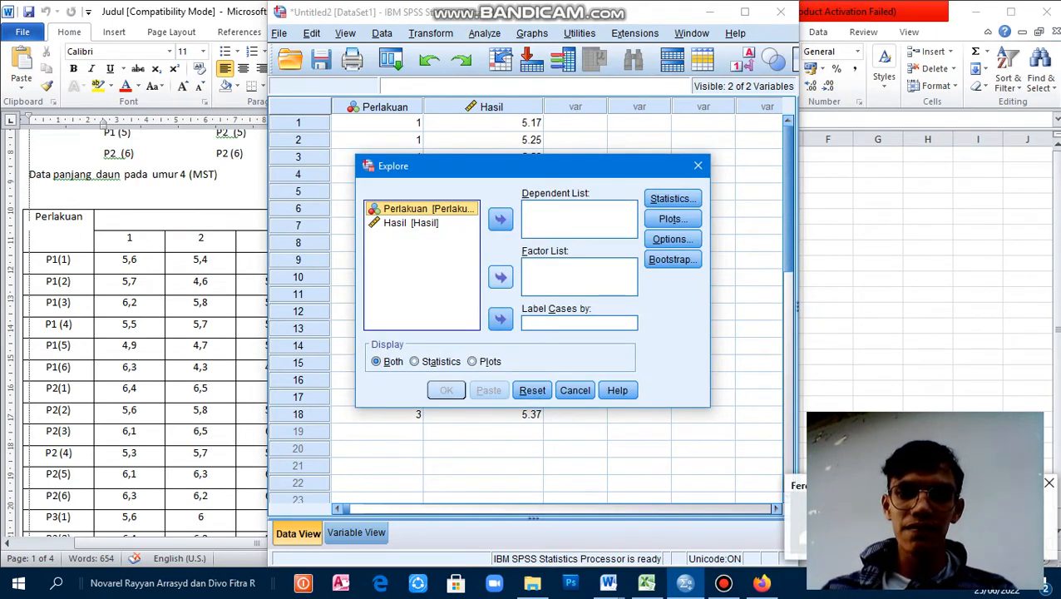
left_click(499, 277)
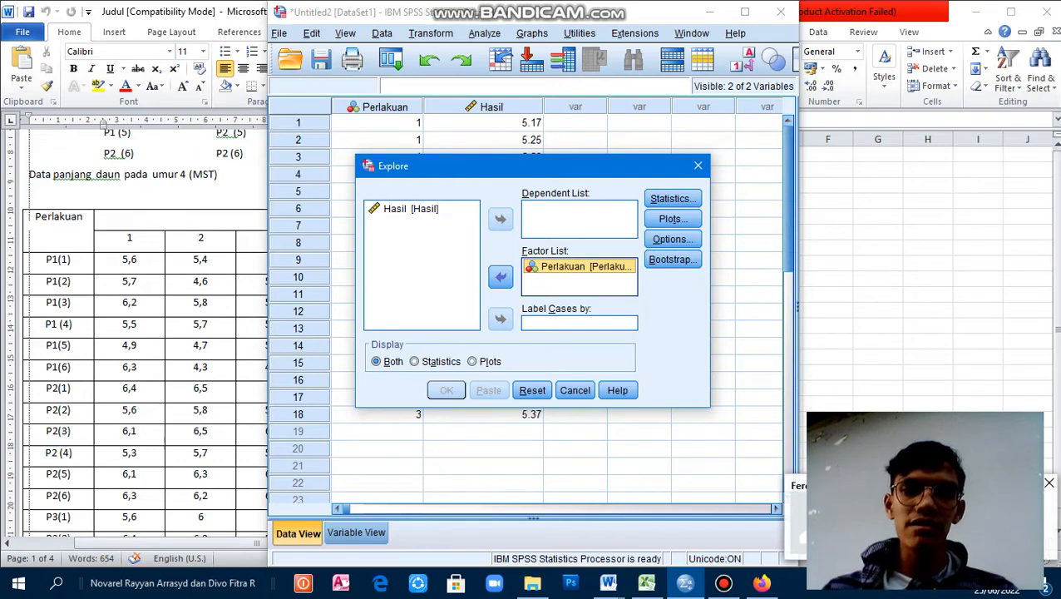
left_click(411, 209)
left_click(500, 219)
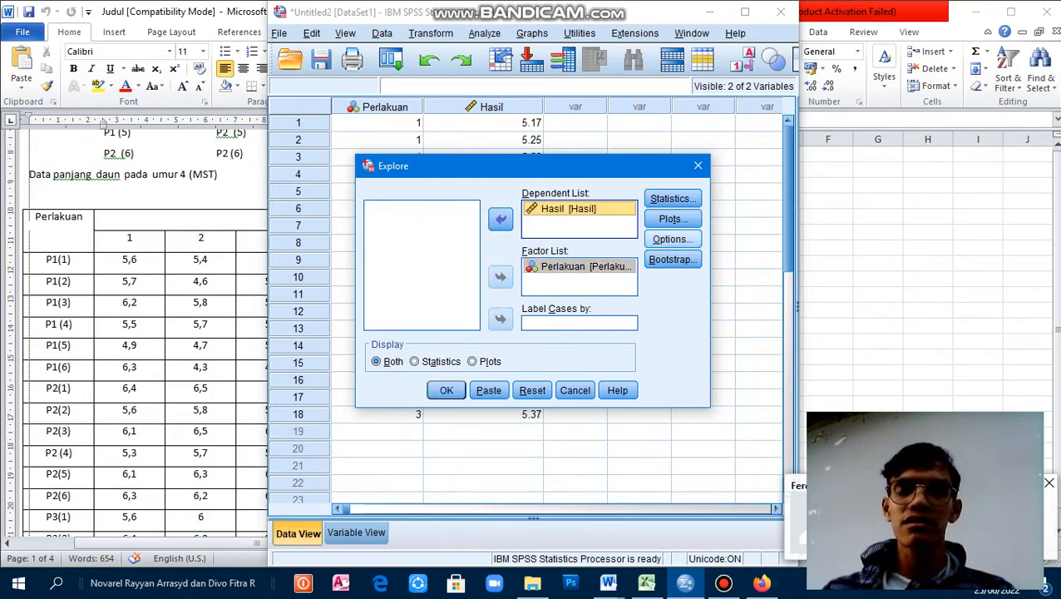
Include normality plots with tests in the Explore analysis and run it.
left_click(673, 218)
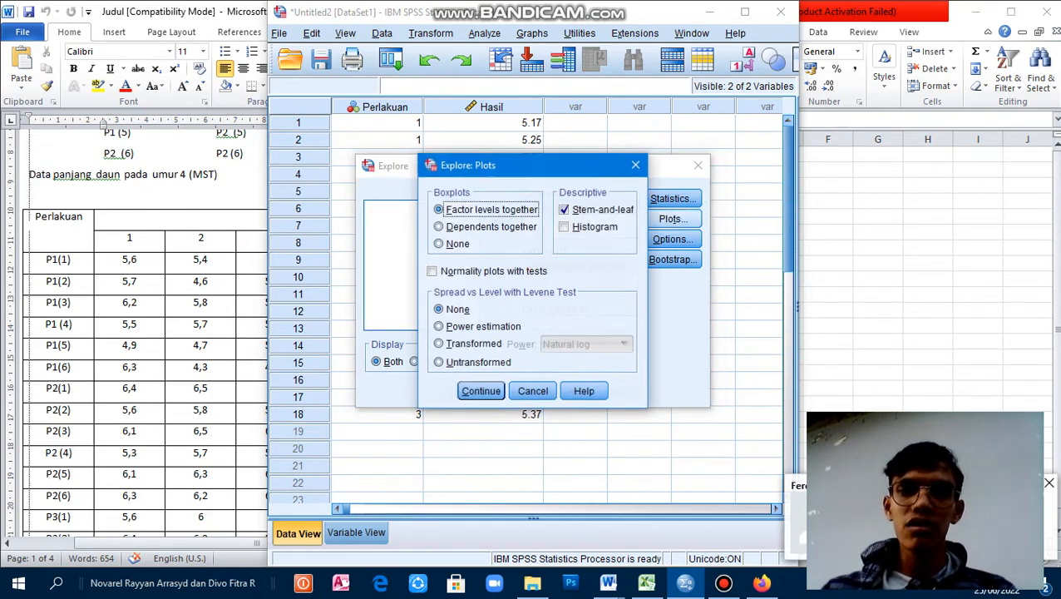
left_click(432, 271)
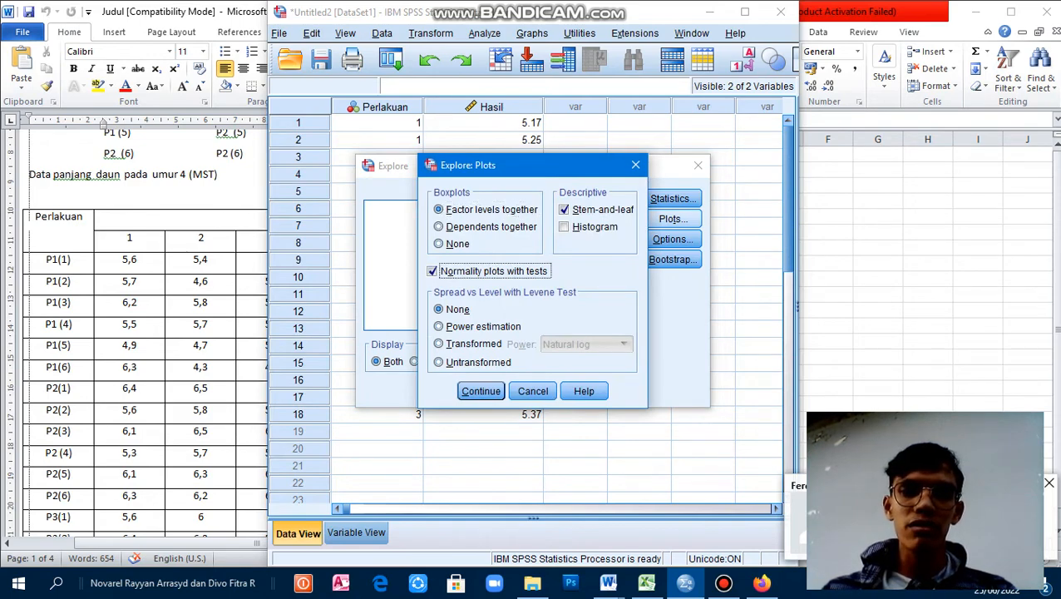
left_click(481, 391)
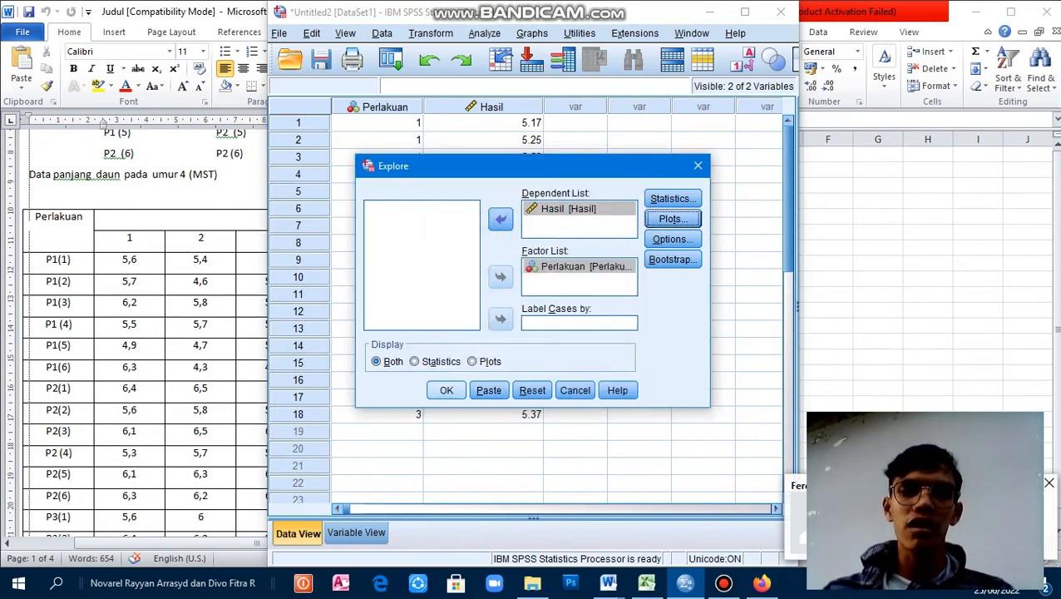
left_click(448, 389)
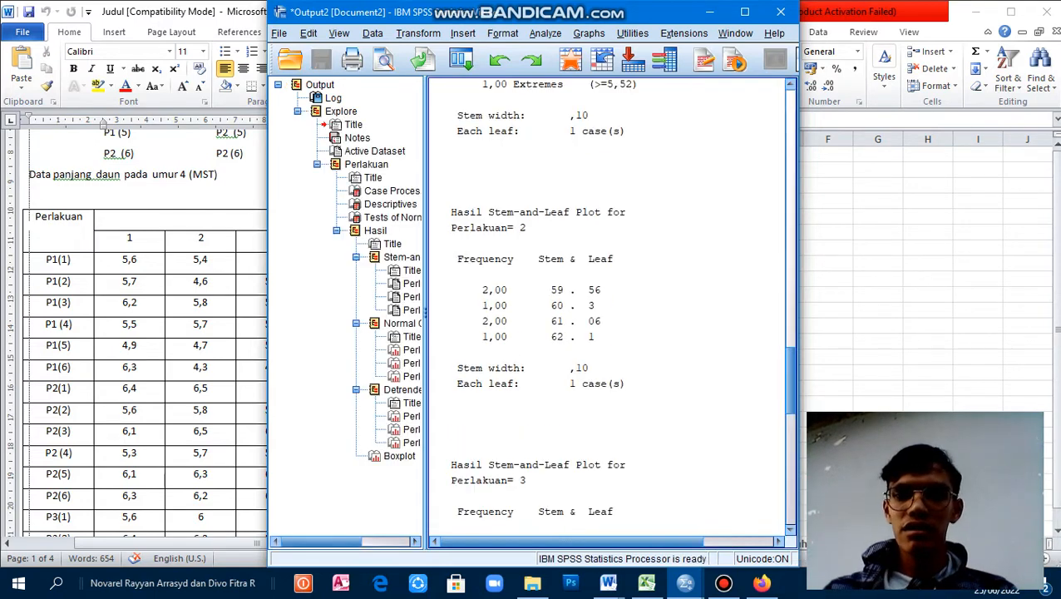
Examine the Tests of Normality table for Hasil, including the Kolmogorov-Smirnov and Shapiro-Wilk significance for each Perlakuan group.
scroll(608, 308, "up", 10)
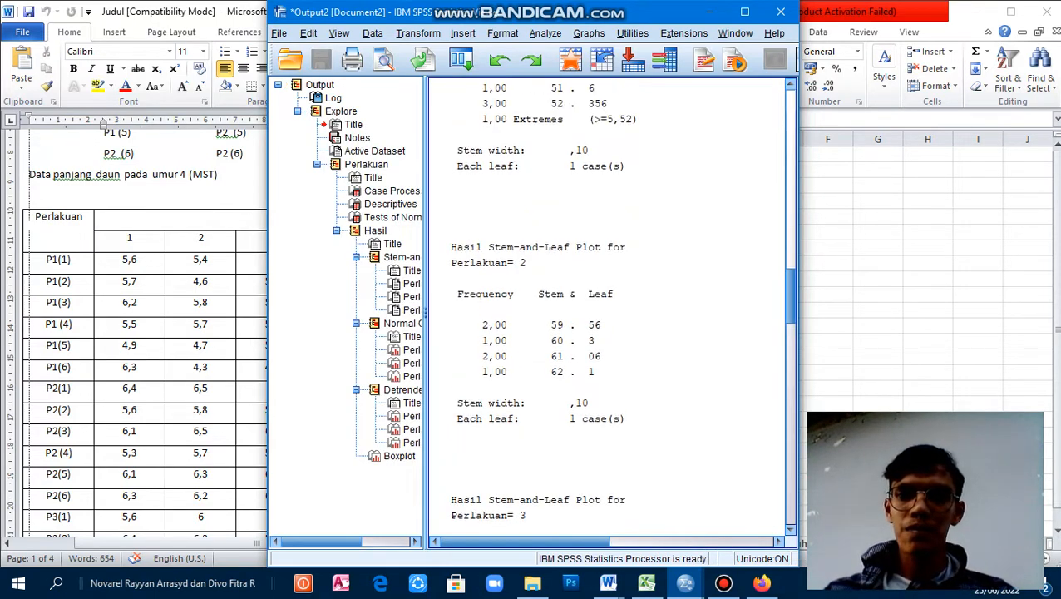
scroll(607, 307, "up", 10)
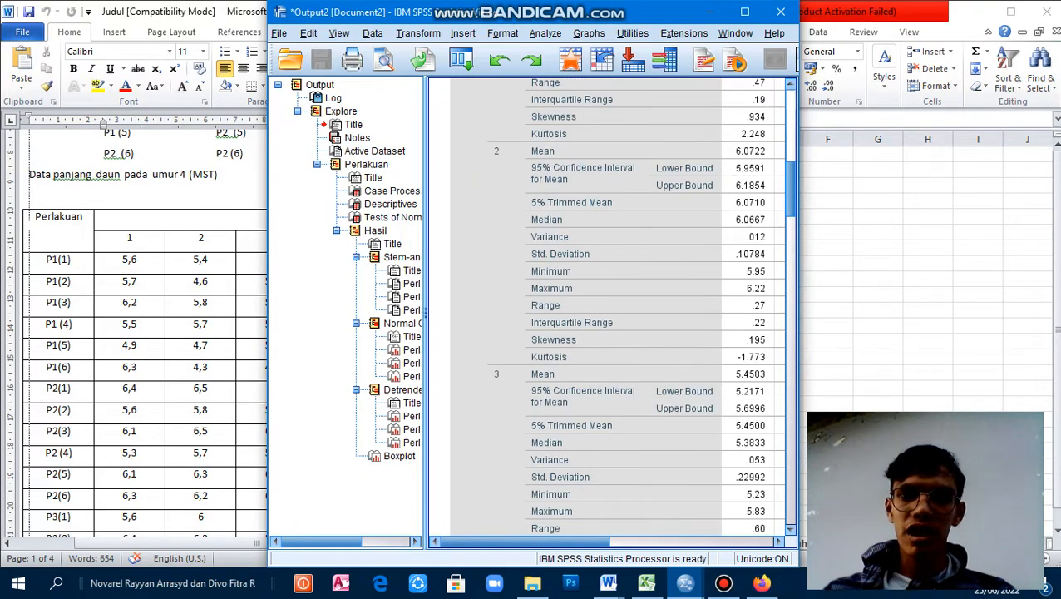
scroll(607, 308, "down", 6)
scroll(607, 308, "down", 8)
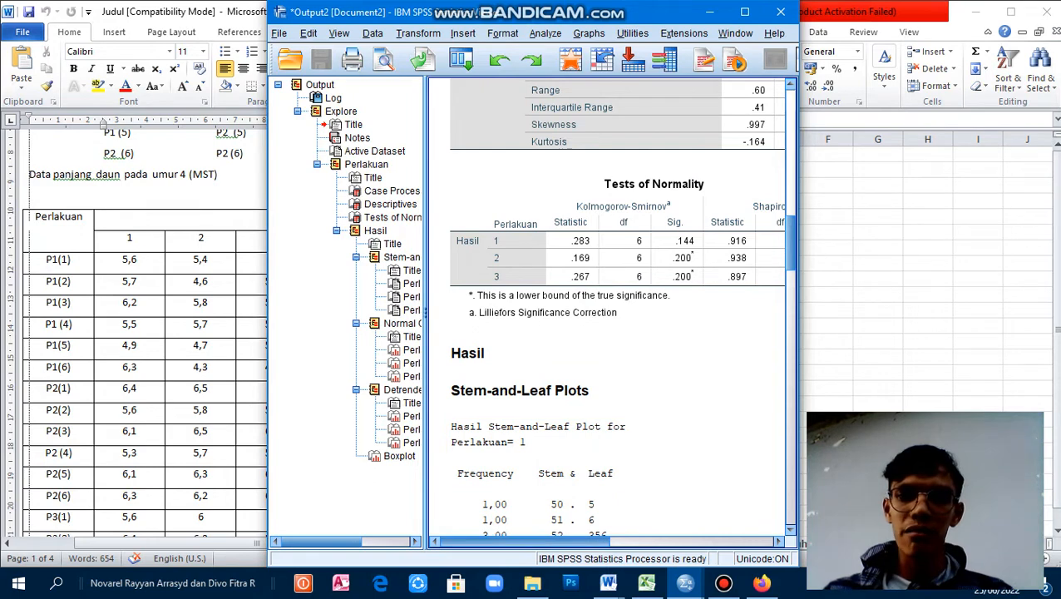
left_click_drag(526, 541, 564, 542)
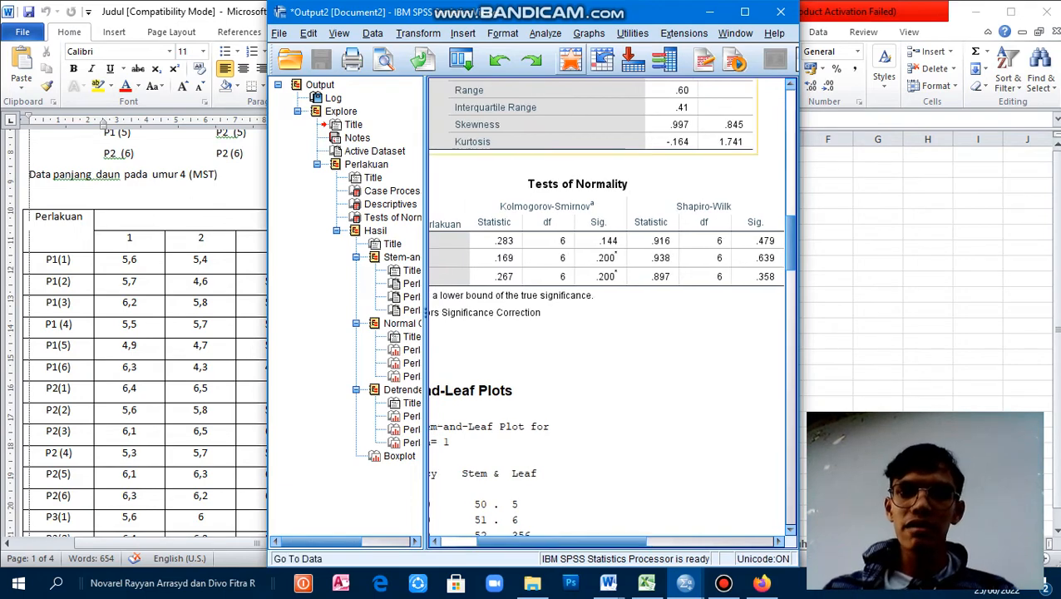
left_click_drag(572, 14, 838, 16)
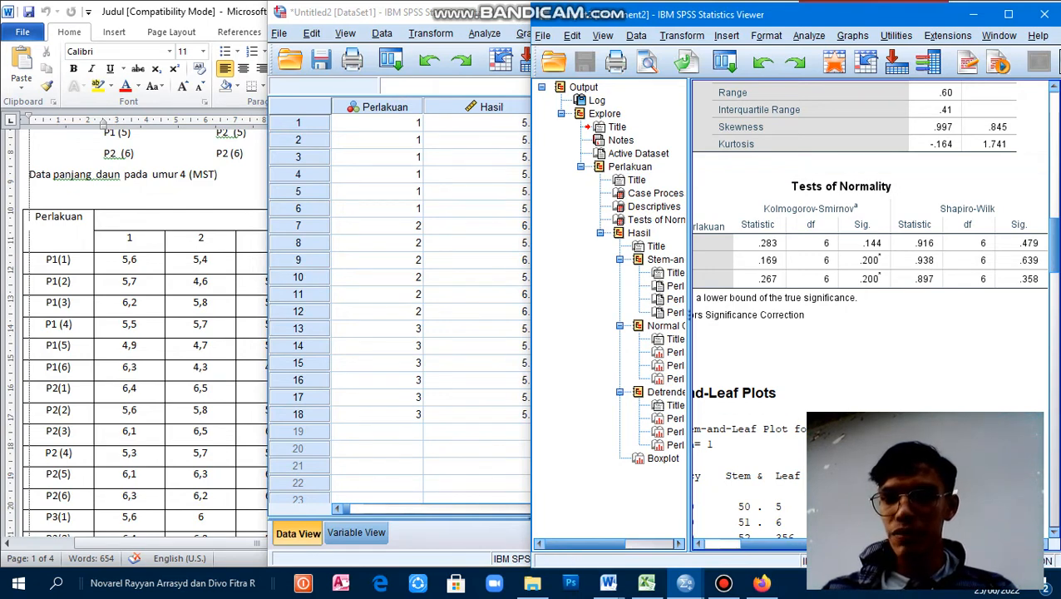
scroll(867, 314, "left", 1)
scroll(697, 430, "right", 3)
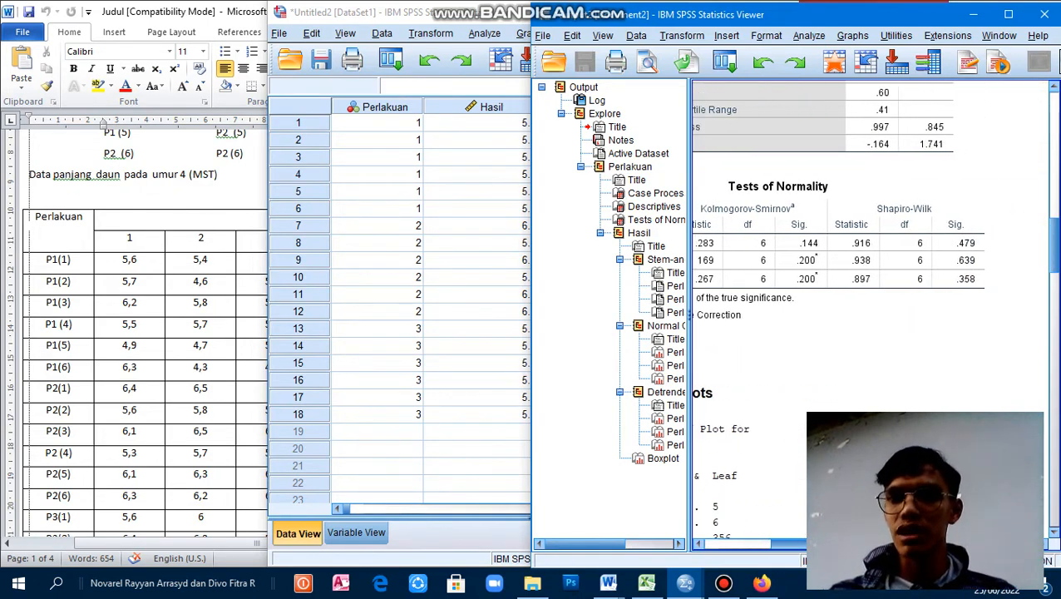
scroll(697, 430, "right", 1)
left_click(799, 249)
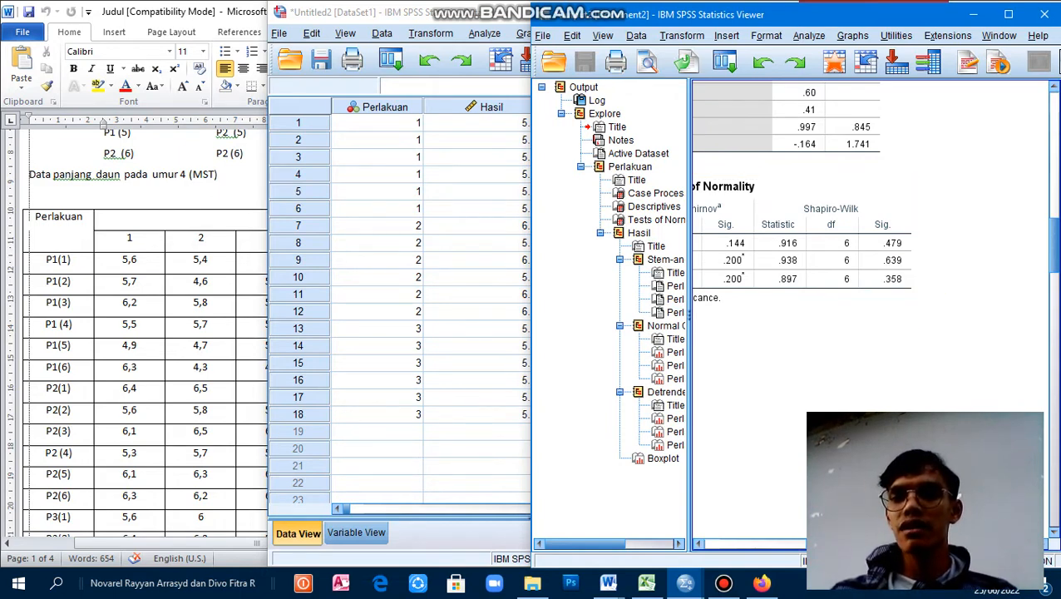
scroll(832, 250, "left", 1)
scroll(790, 524, "left", 5)
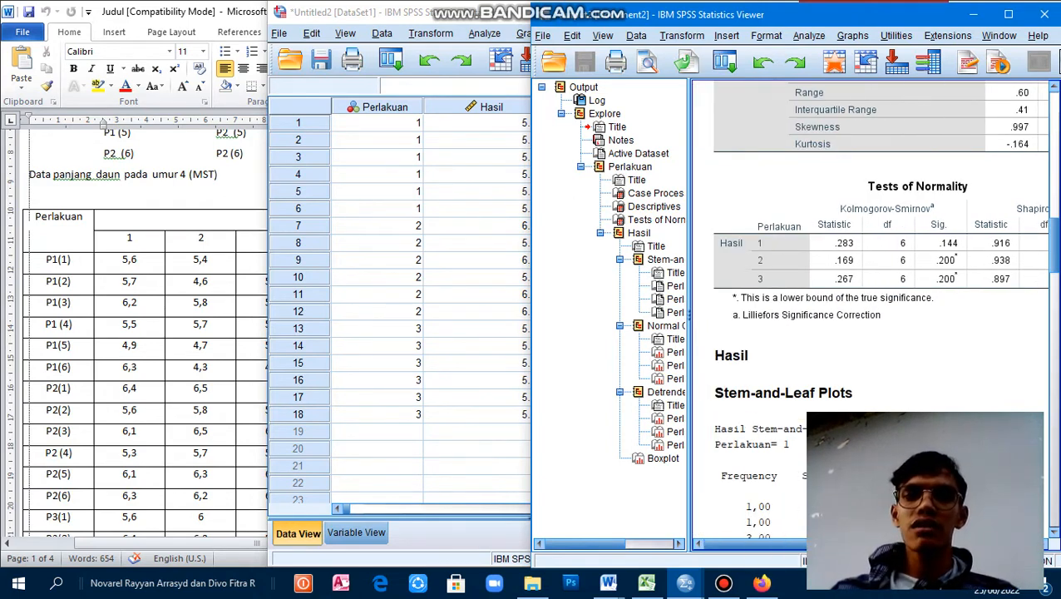
Return to the dataset, minimise the output viewer, and start a One-Way ANOVA with Hasil as dependent variable and Perlakuan as factor.
left_click(482, 449)
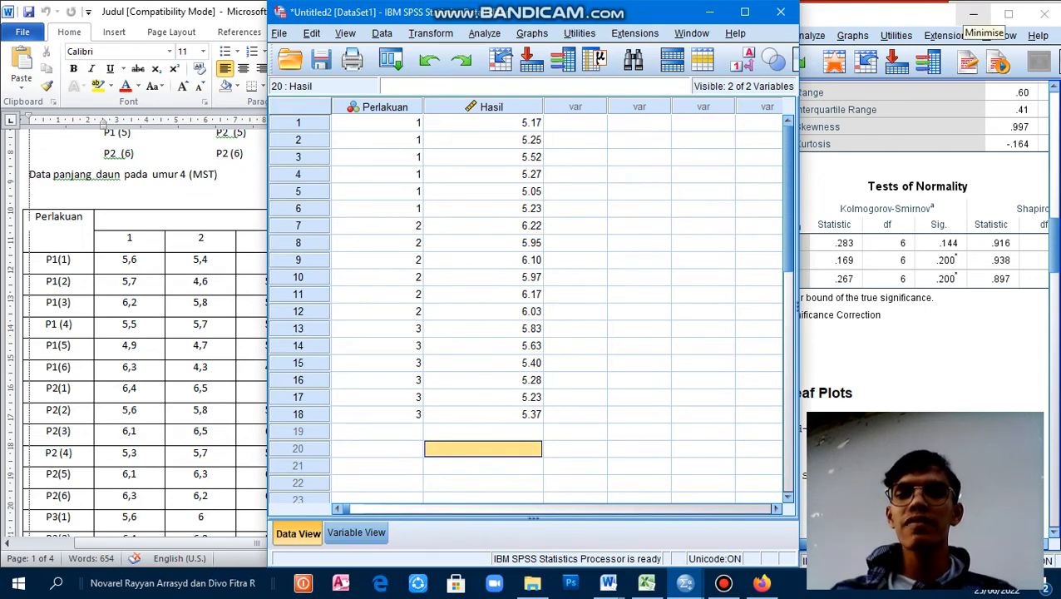
left_click(973, 14)
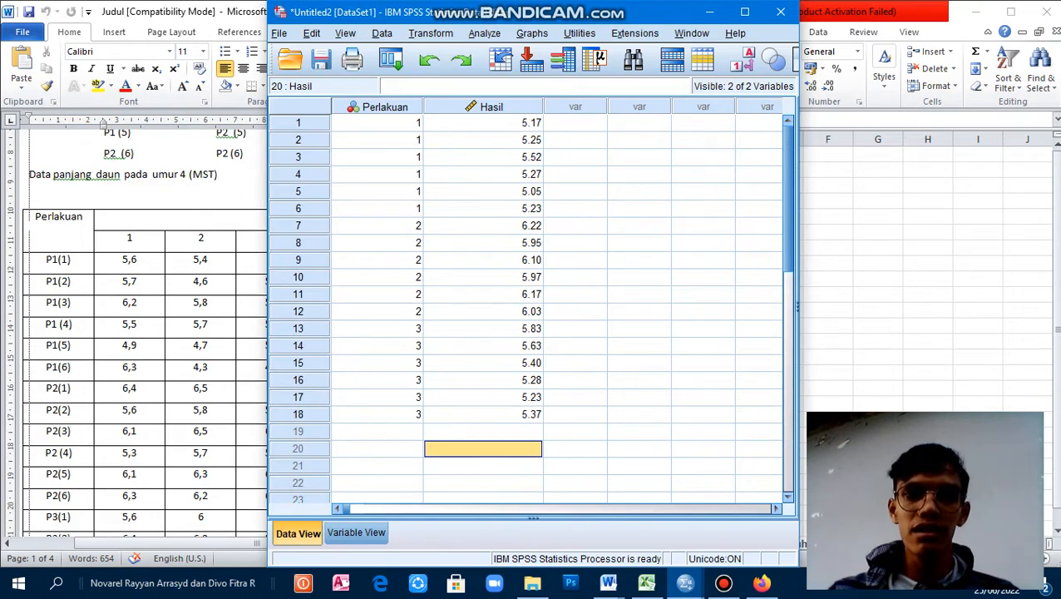
left_click(484, 32)
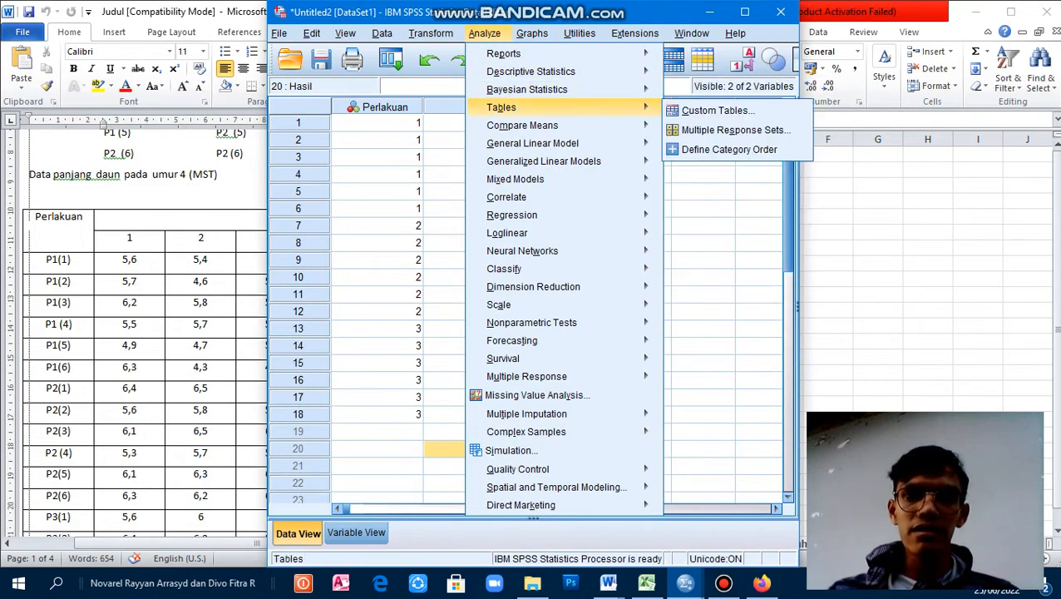
mouse_move(522, 124)
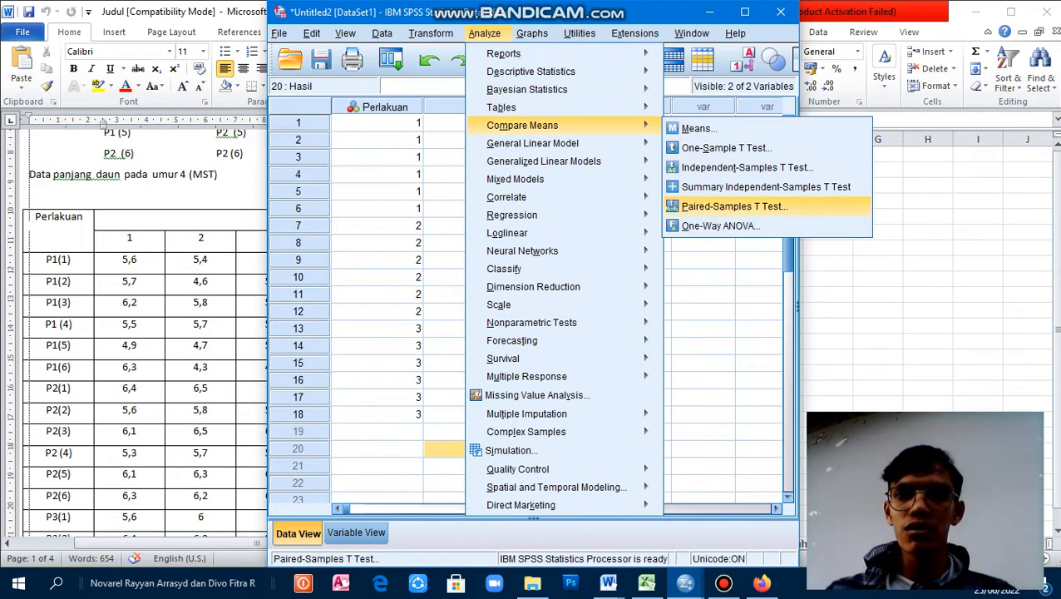
left_click(720, 226)
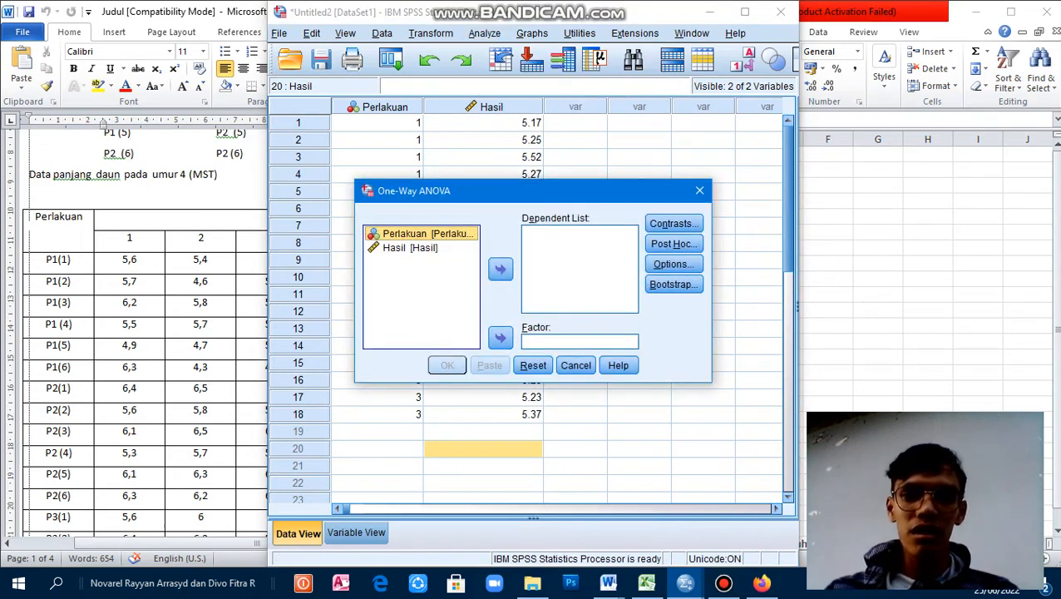
left_click(500, 337)
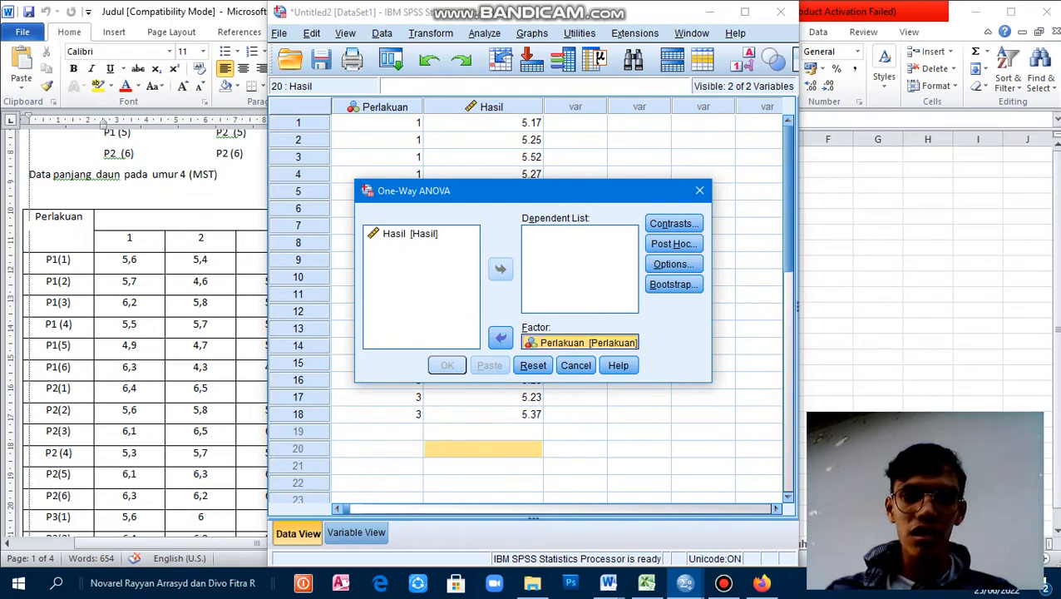
left_click(410, 234)
left_click(500, 268)
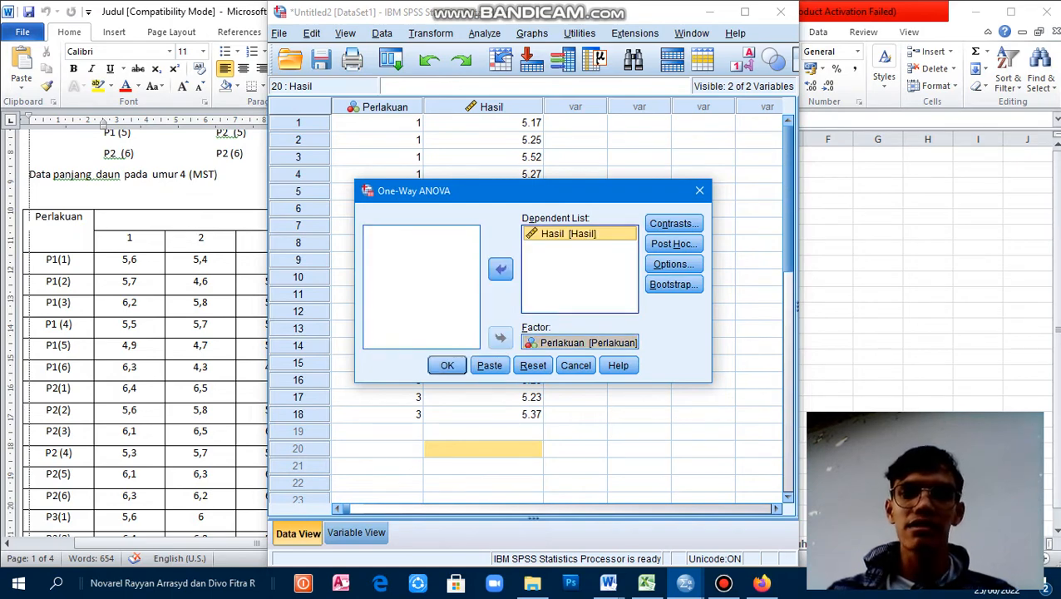
Add the Tukey post hoc multiple comparison to the One-Way ANOVA.
left_click(673, 244)
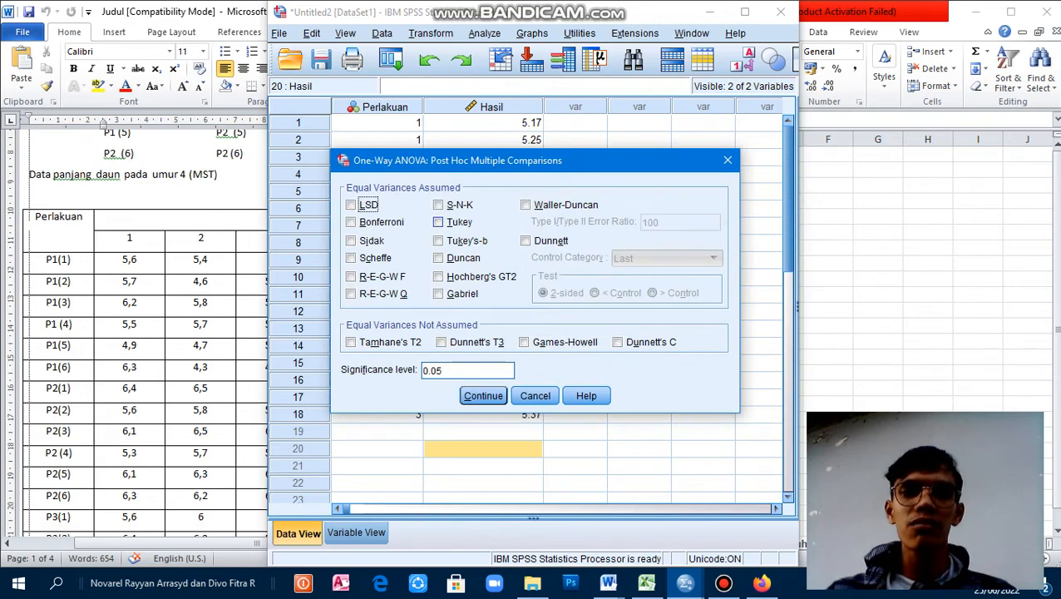
left_click(439, 222)
left_click(483, 395)
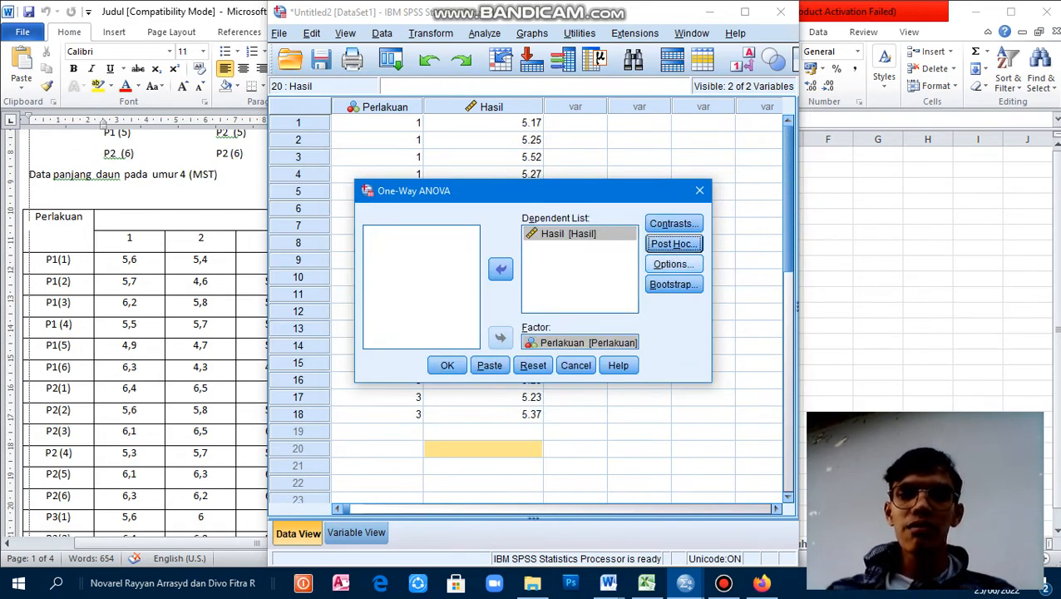
Include the homogeneity of variance test and descriptive statistics in the One-Way ANOVA, and run the analysis.
left_click(673, 264)
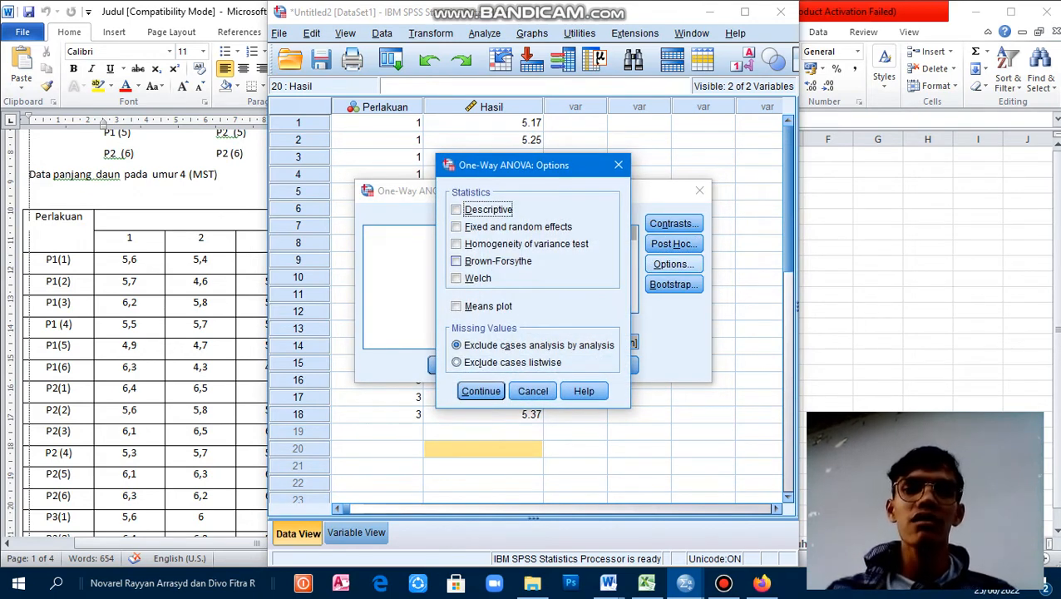
left_click(456, 244)
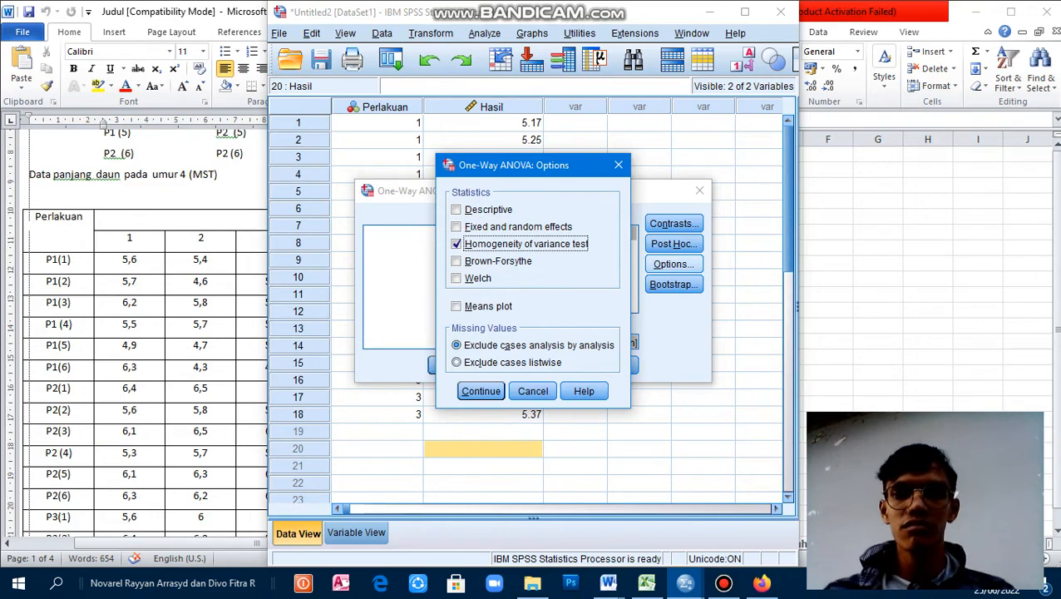
left_click(456, 210)
left_click(481, 391)
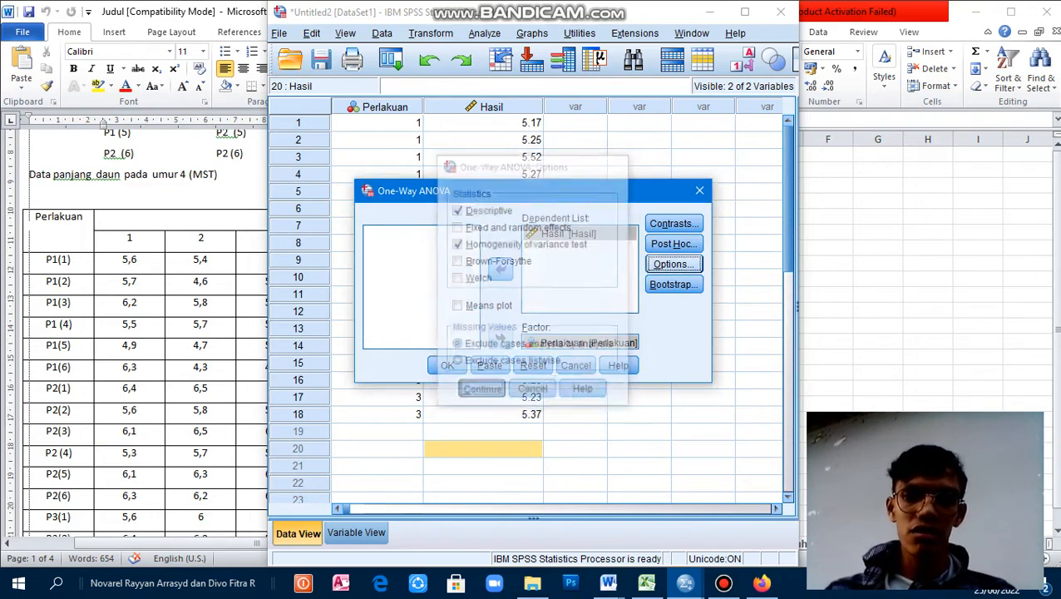
left_click(447, 365)
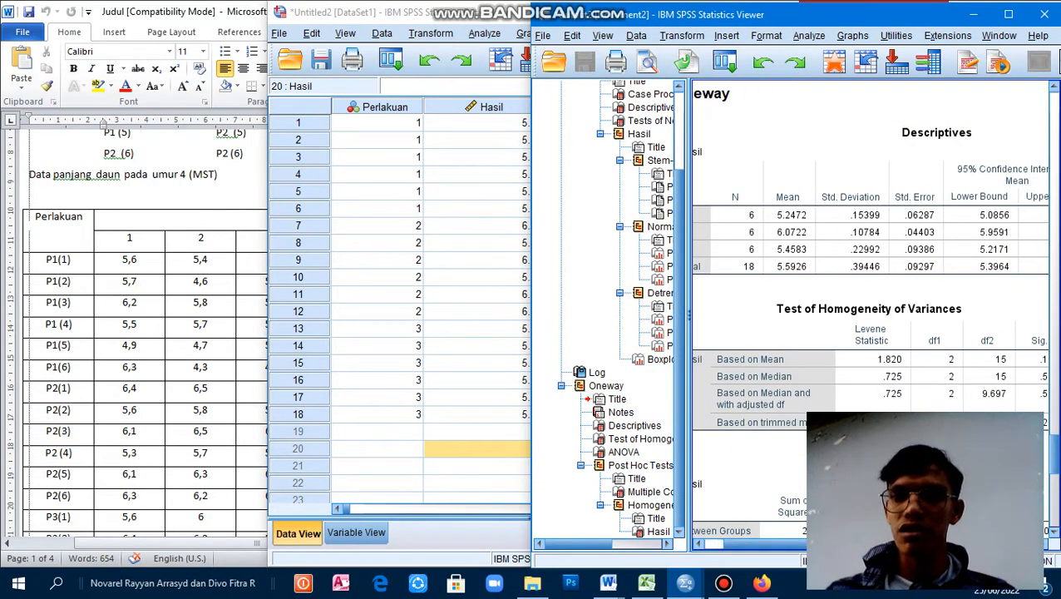
Examine the Oneway output's Descriptives, Test of Homogeneity of Variances, ANOVA and Tukey post hoc tables for Hasil, including the significance values.
scroll(865, 307, "down", 6)
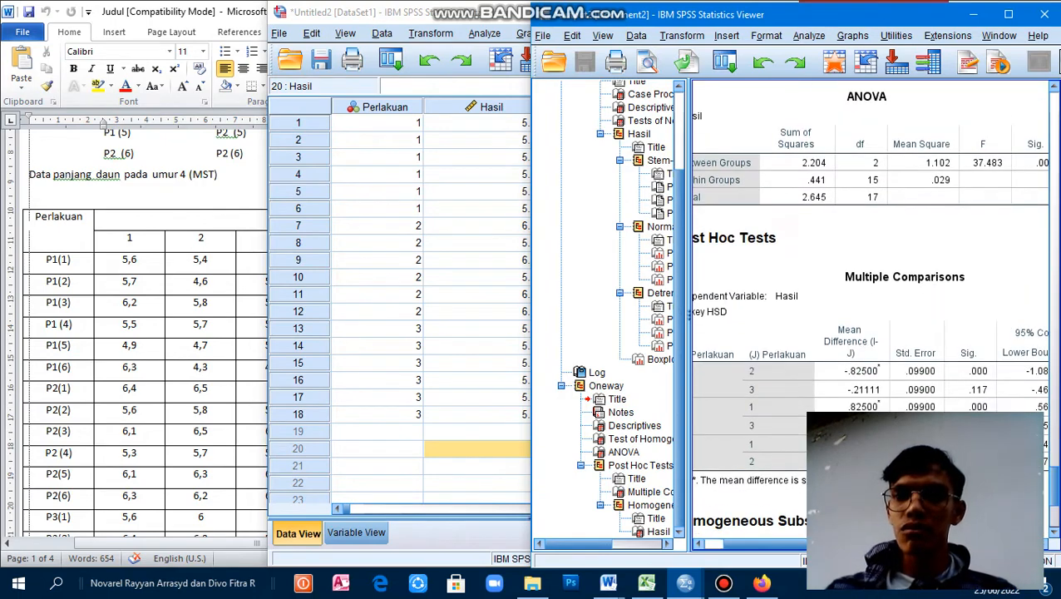
scroll(865, 307, "down", 5)
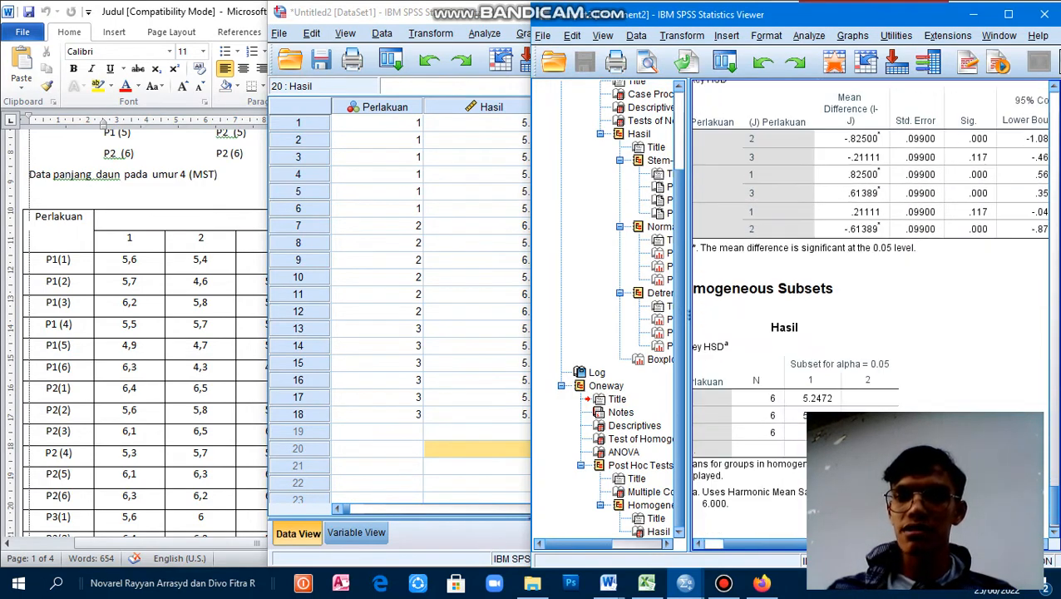
scroll(865, 308, "up", 3)
scroll(869, 308, "up", 8)
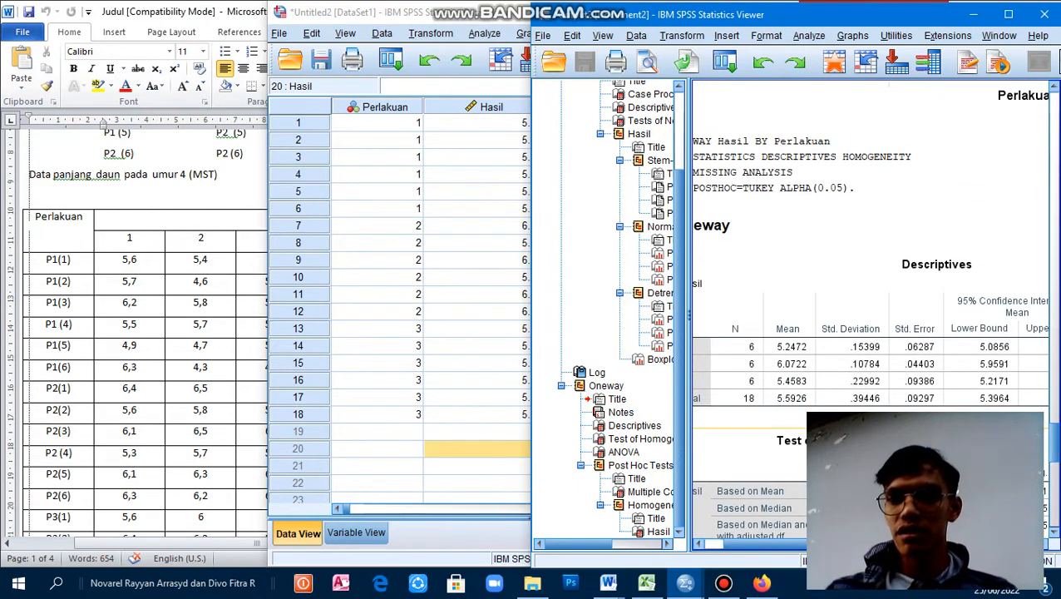
left_click_drag(765, 544, 743, 544)
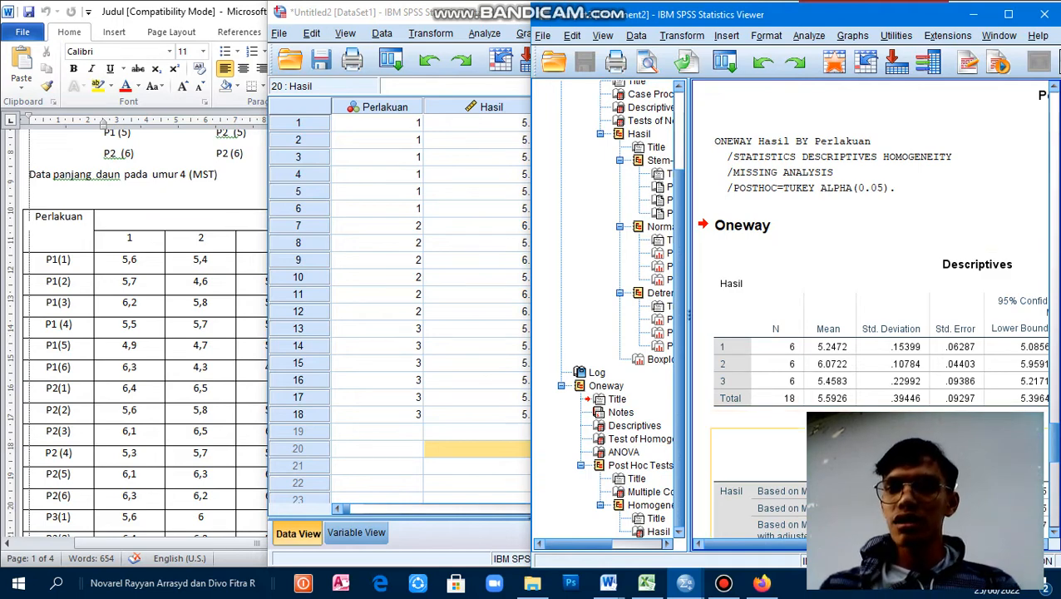
scroll(873, 316, "down", 3)
scroll(873, 316, "down", 2)
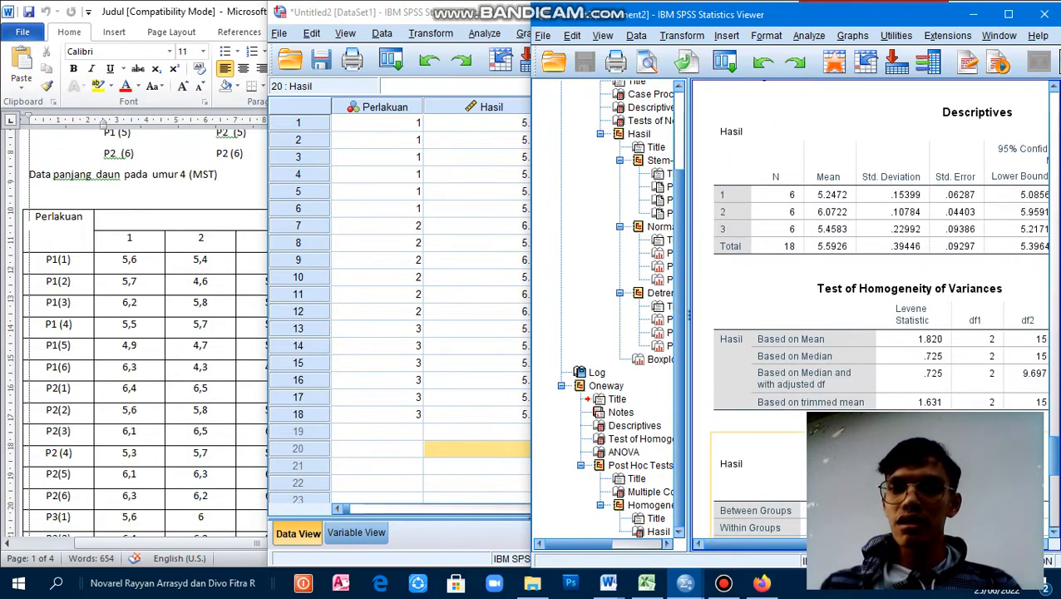
scroll(874, 324, "right", 1)
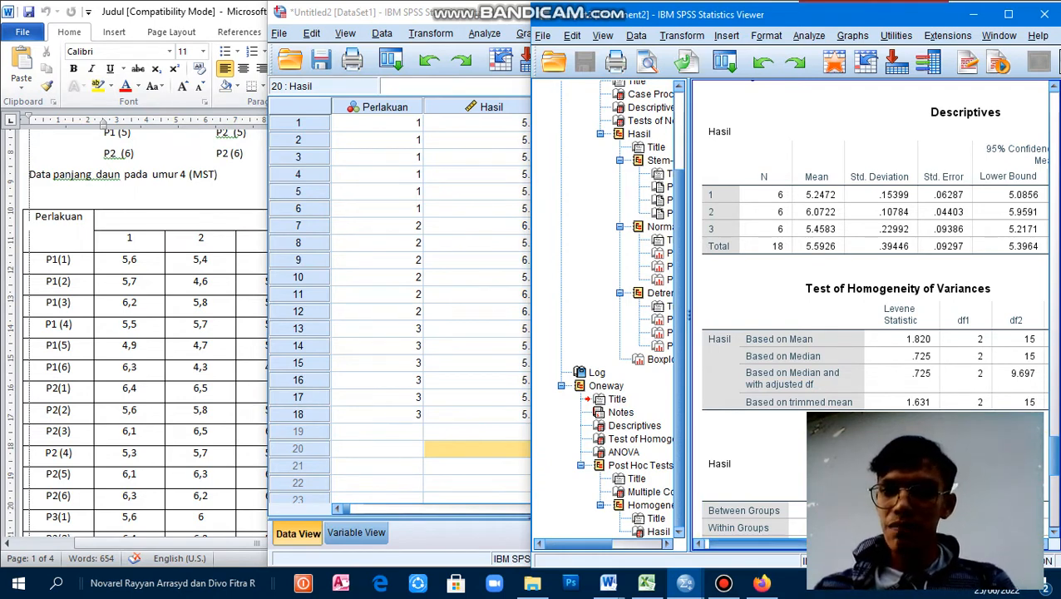
scroll(868, 324, "right", 3)
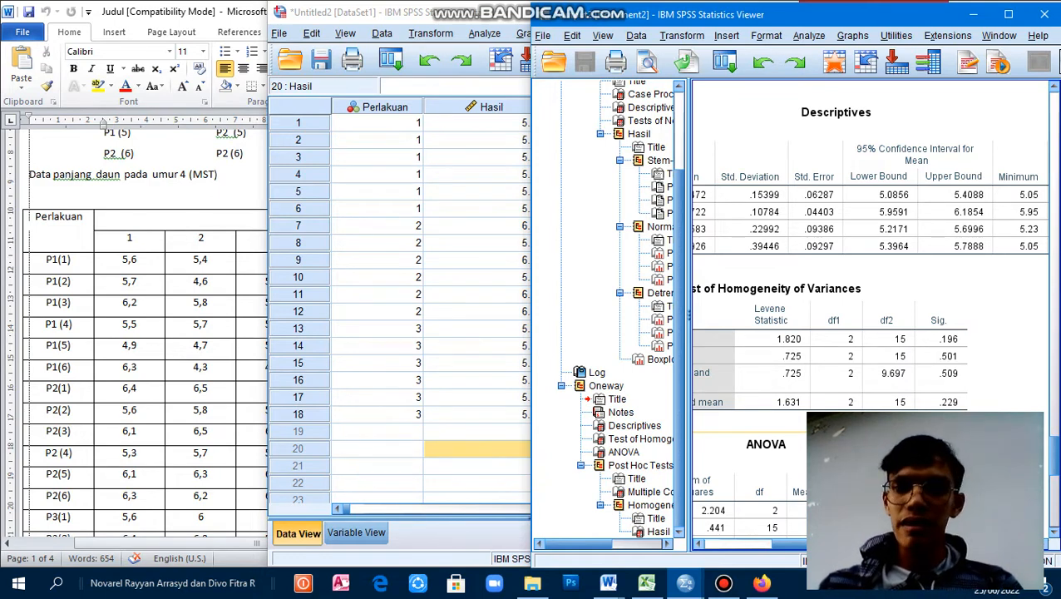
left_click_drag(911, 544, 842, 544)
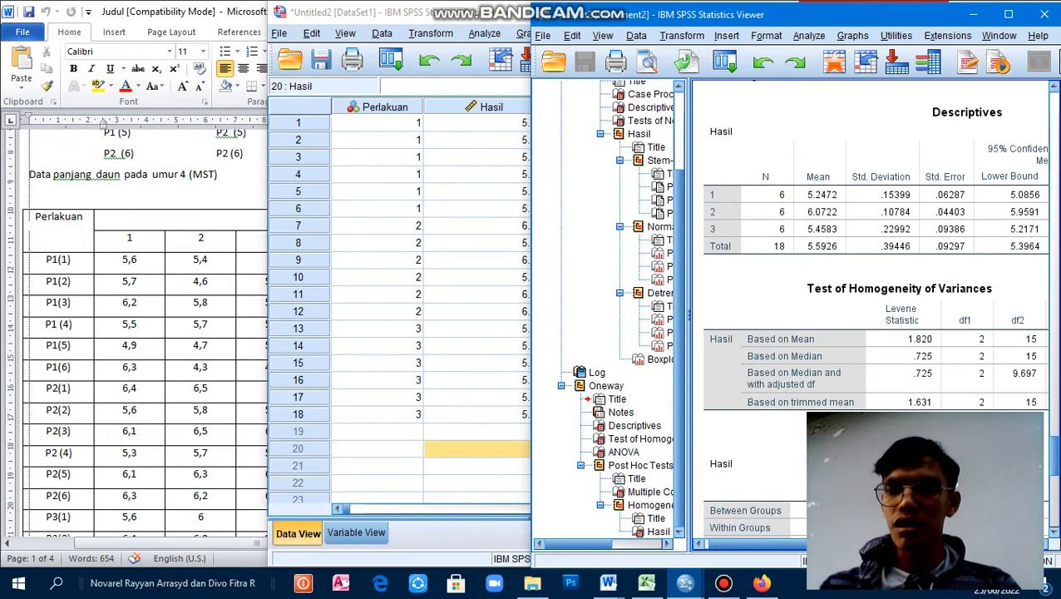
scroll(873, 316, "down", 2)
scroll(874, 316, "down", 2)
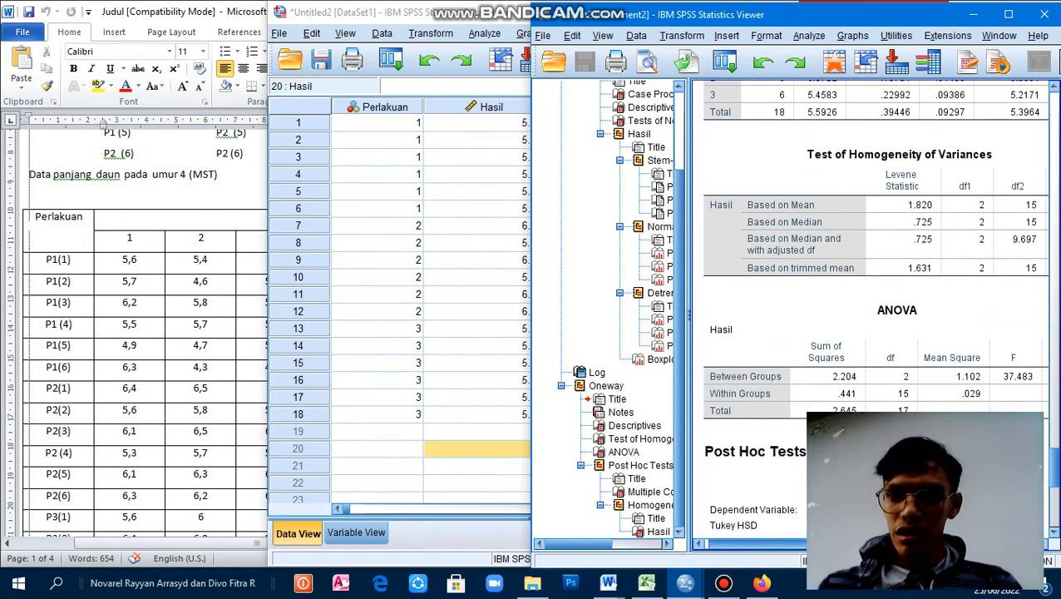
left_click_drag(848, 543, 904, 544)
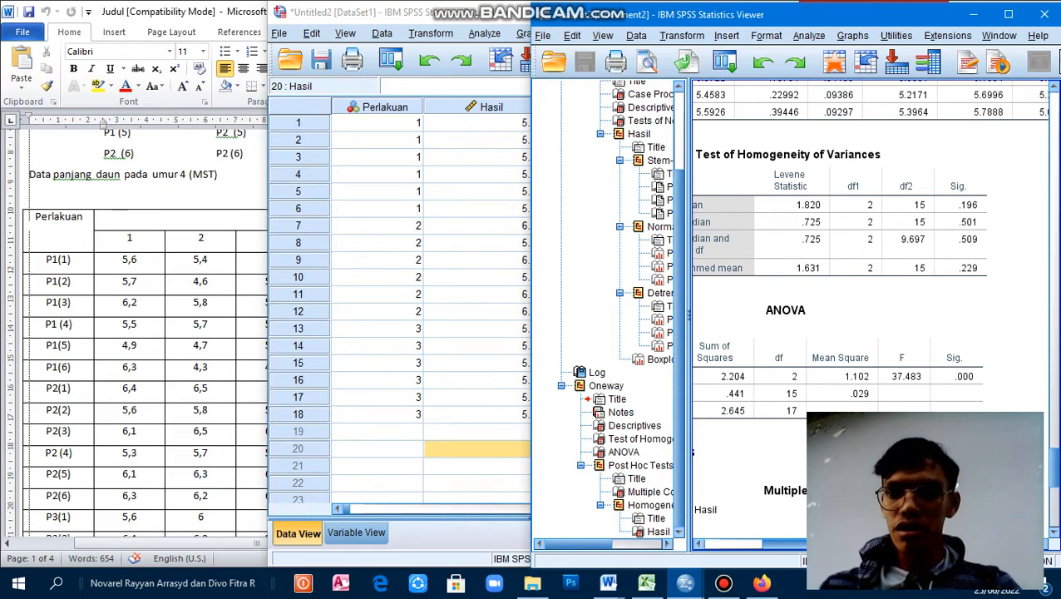
Review which Perlakuan groups differ in Hasil, comparing the Levene and ANOVA significance with the Tukey Multiple Comparisons and Homogeneous Subsets tables.
left_click_drag(904, 544, 846, 543)
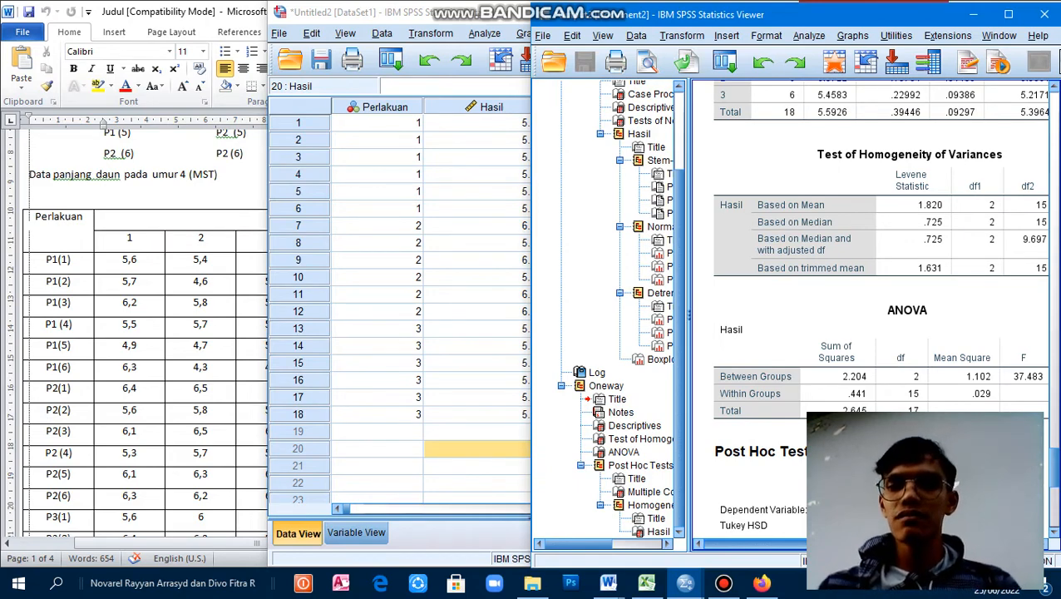
left_click_drag(823, 544, 835, 544)
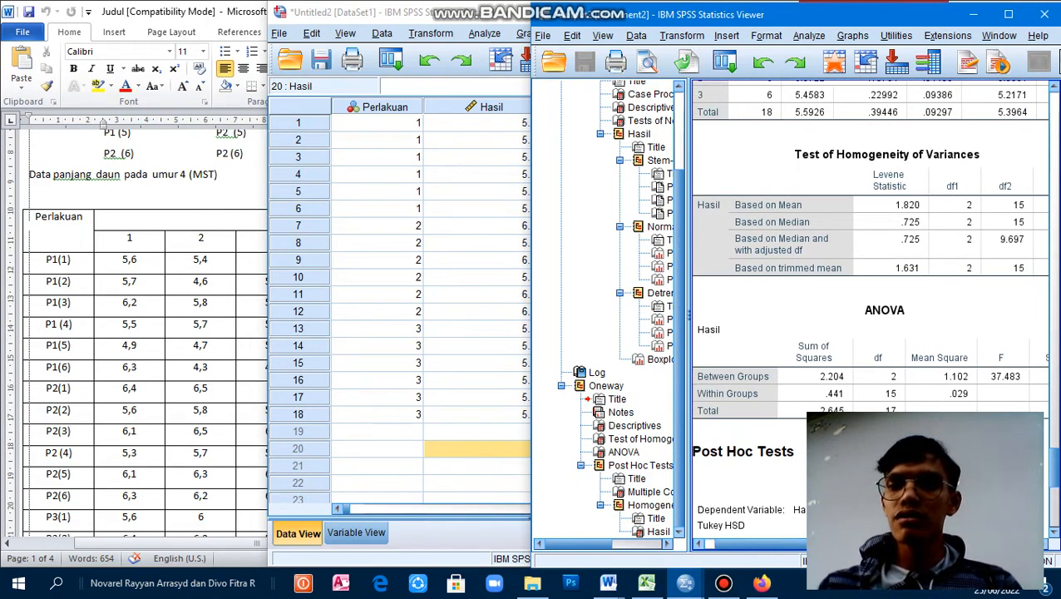
scroll(869, 250, "down", 5)
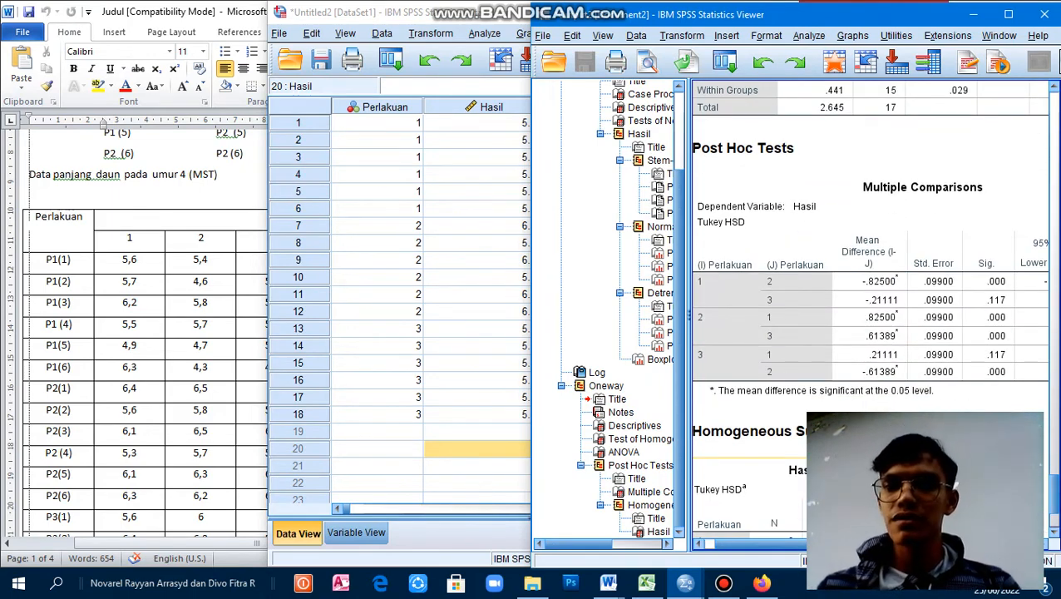
left_click_drag(835, 544, 823, 544)
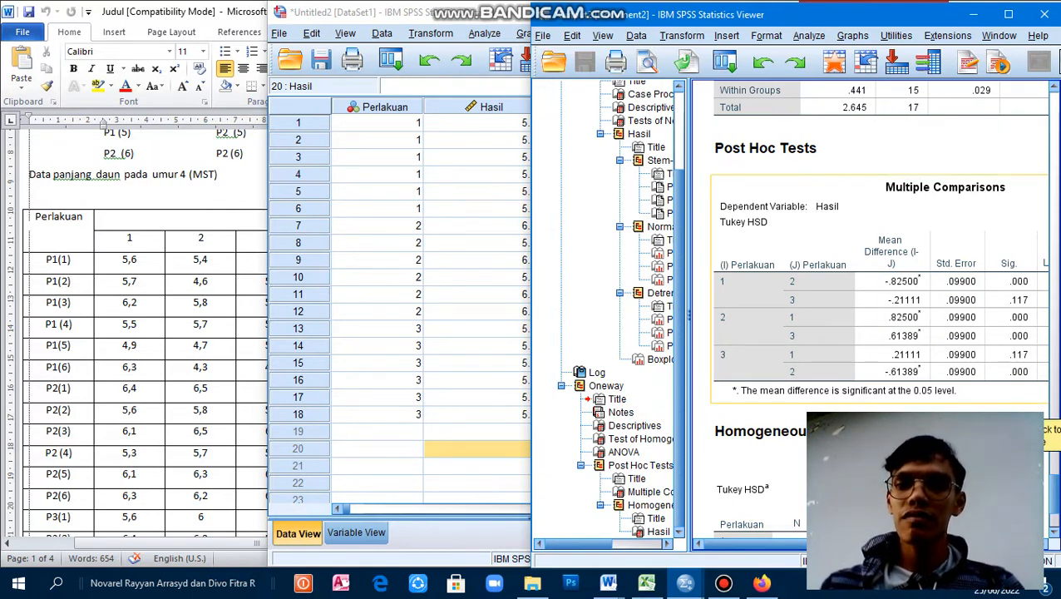
scroll(880, 299, "up", 15)
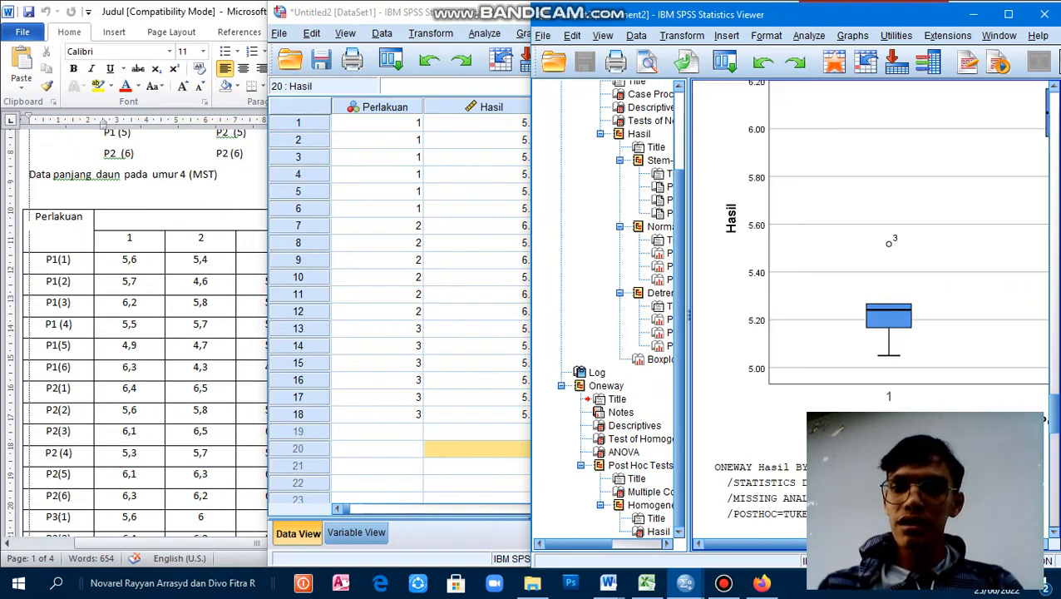
scroll(879, 299, "down", 15)
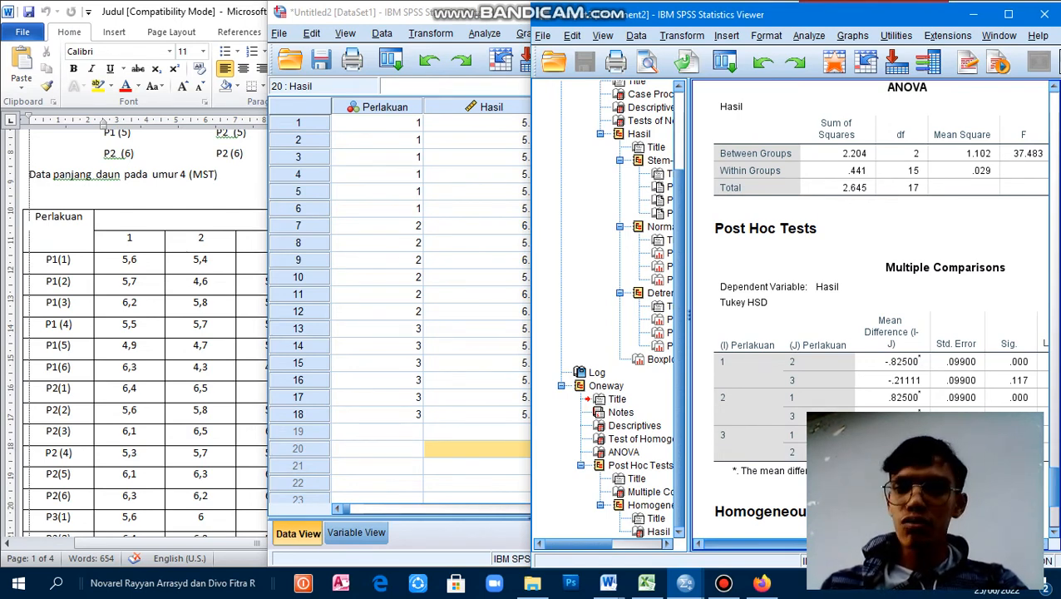
mouse_move(844, 544)
left_mouse_down()
mouse_move(877, 544)
mouse_move(847, 544)
left_mouse_up()
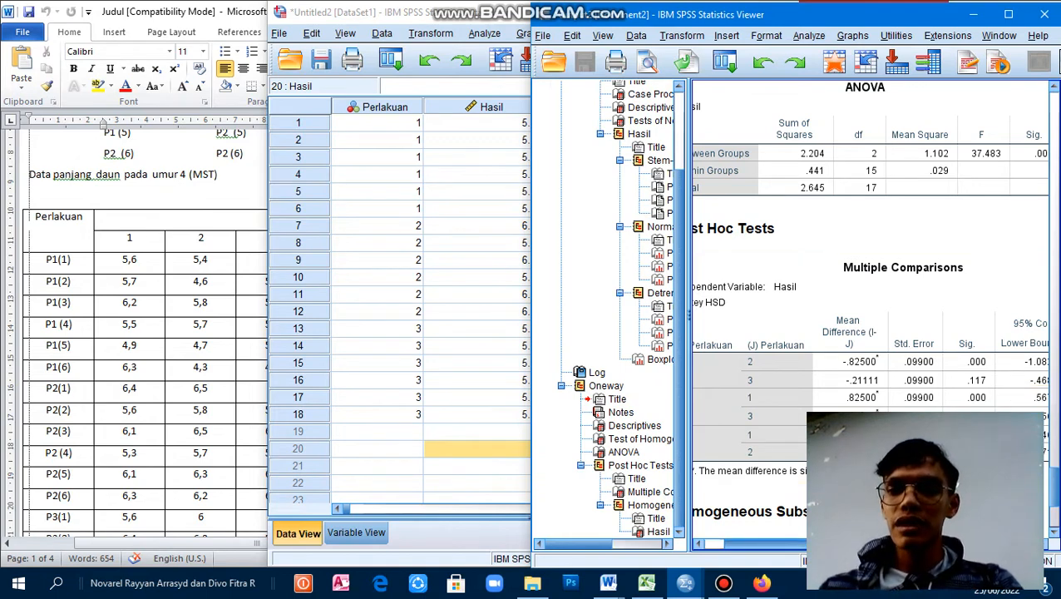
left_click_drag(857, 544, 840, 544)
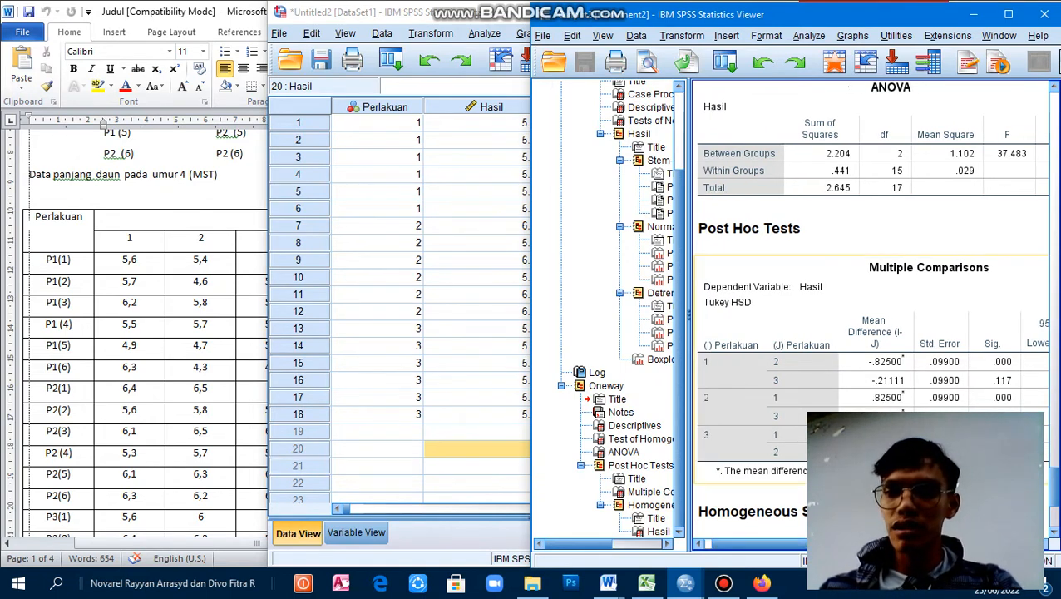
scroll(872, 308, "down", 5)
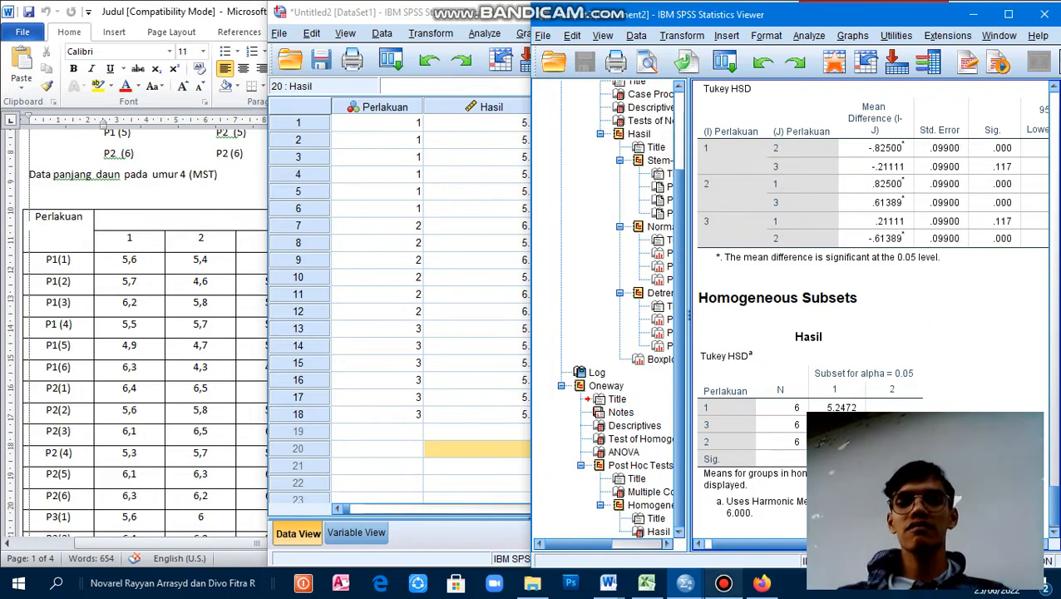
mouse_move(724, 583)
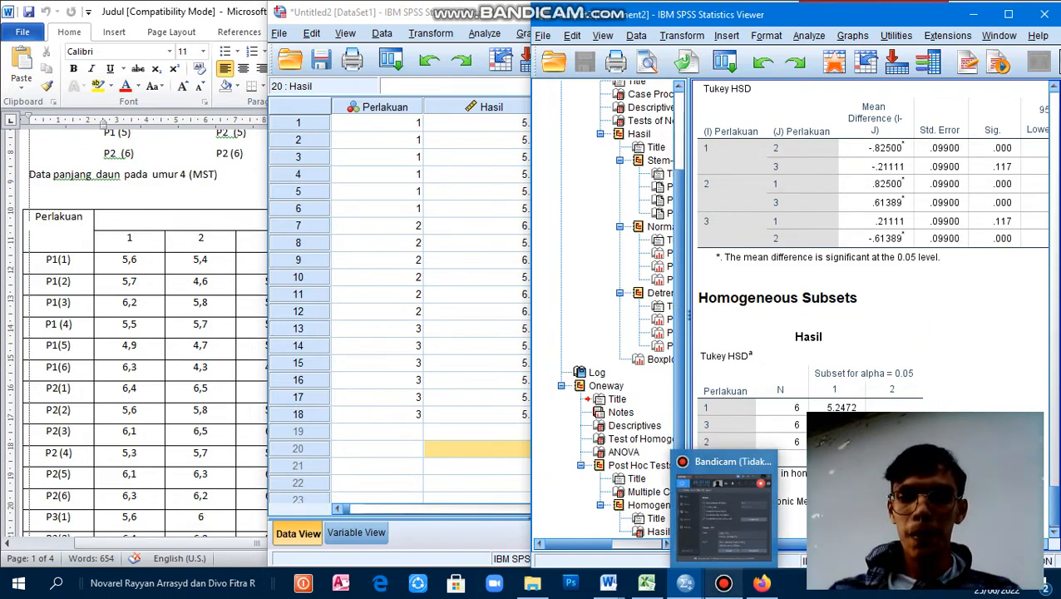
left_click(721, 503)
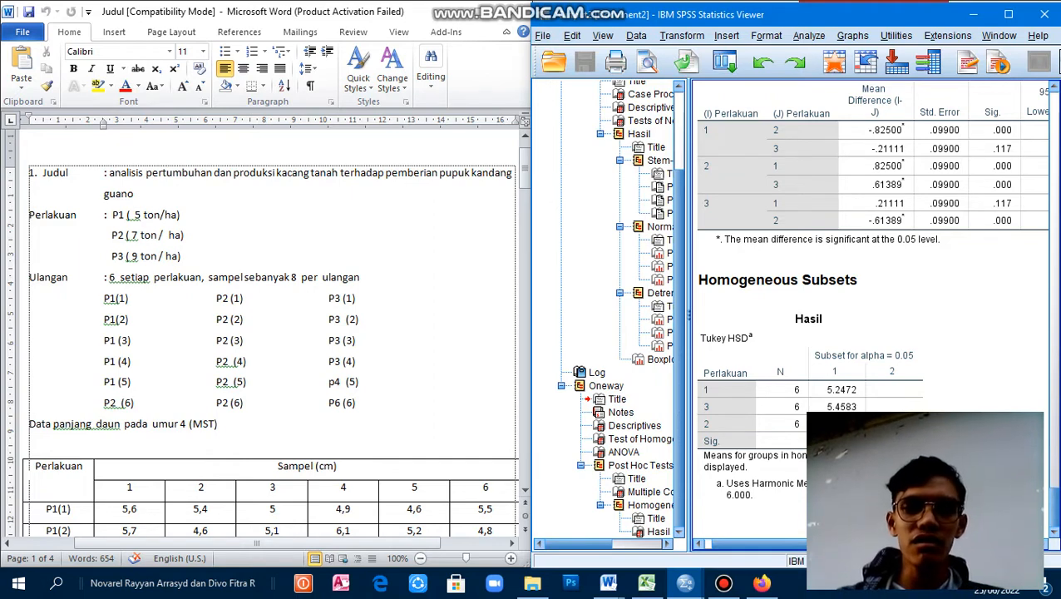
left_click(840, 450)
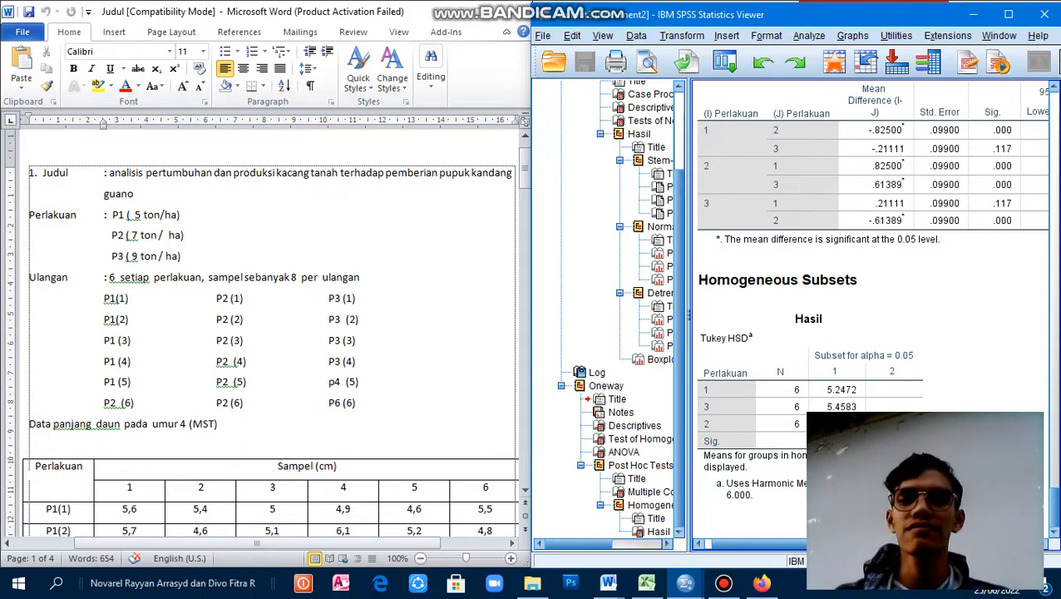
left_click(723, 583)
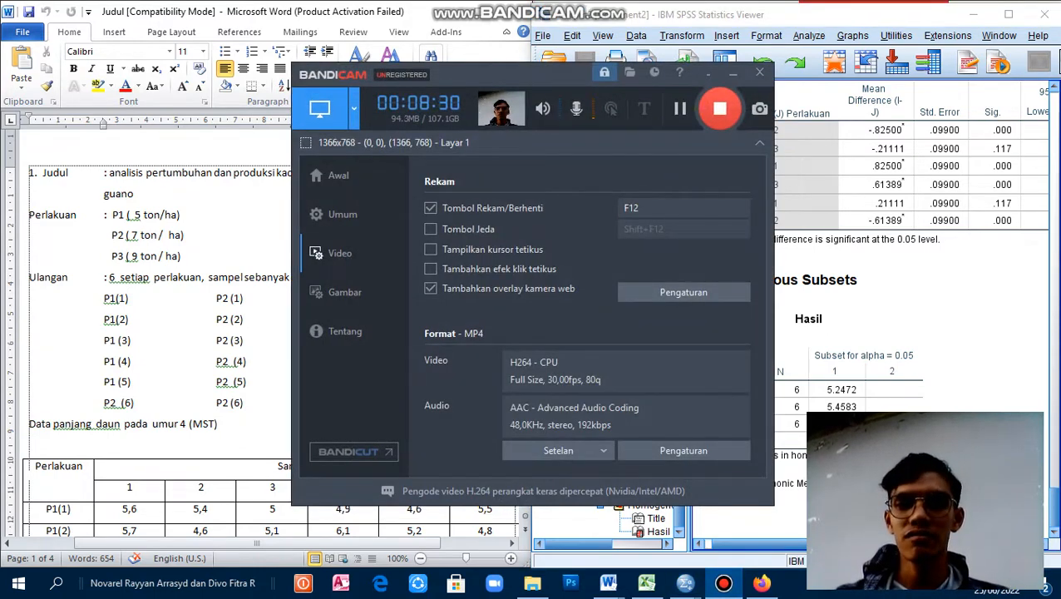